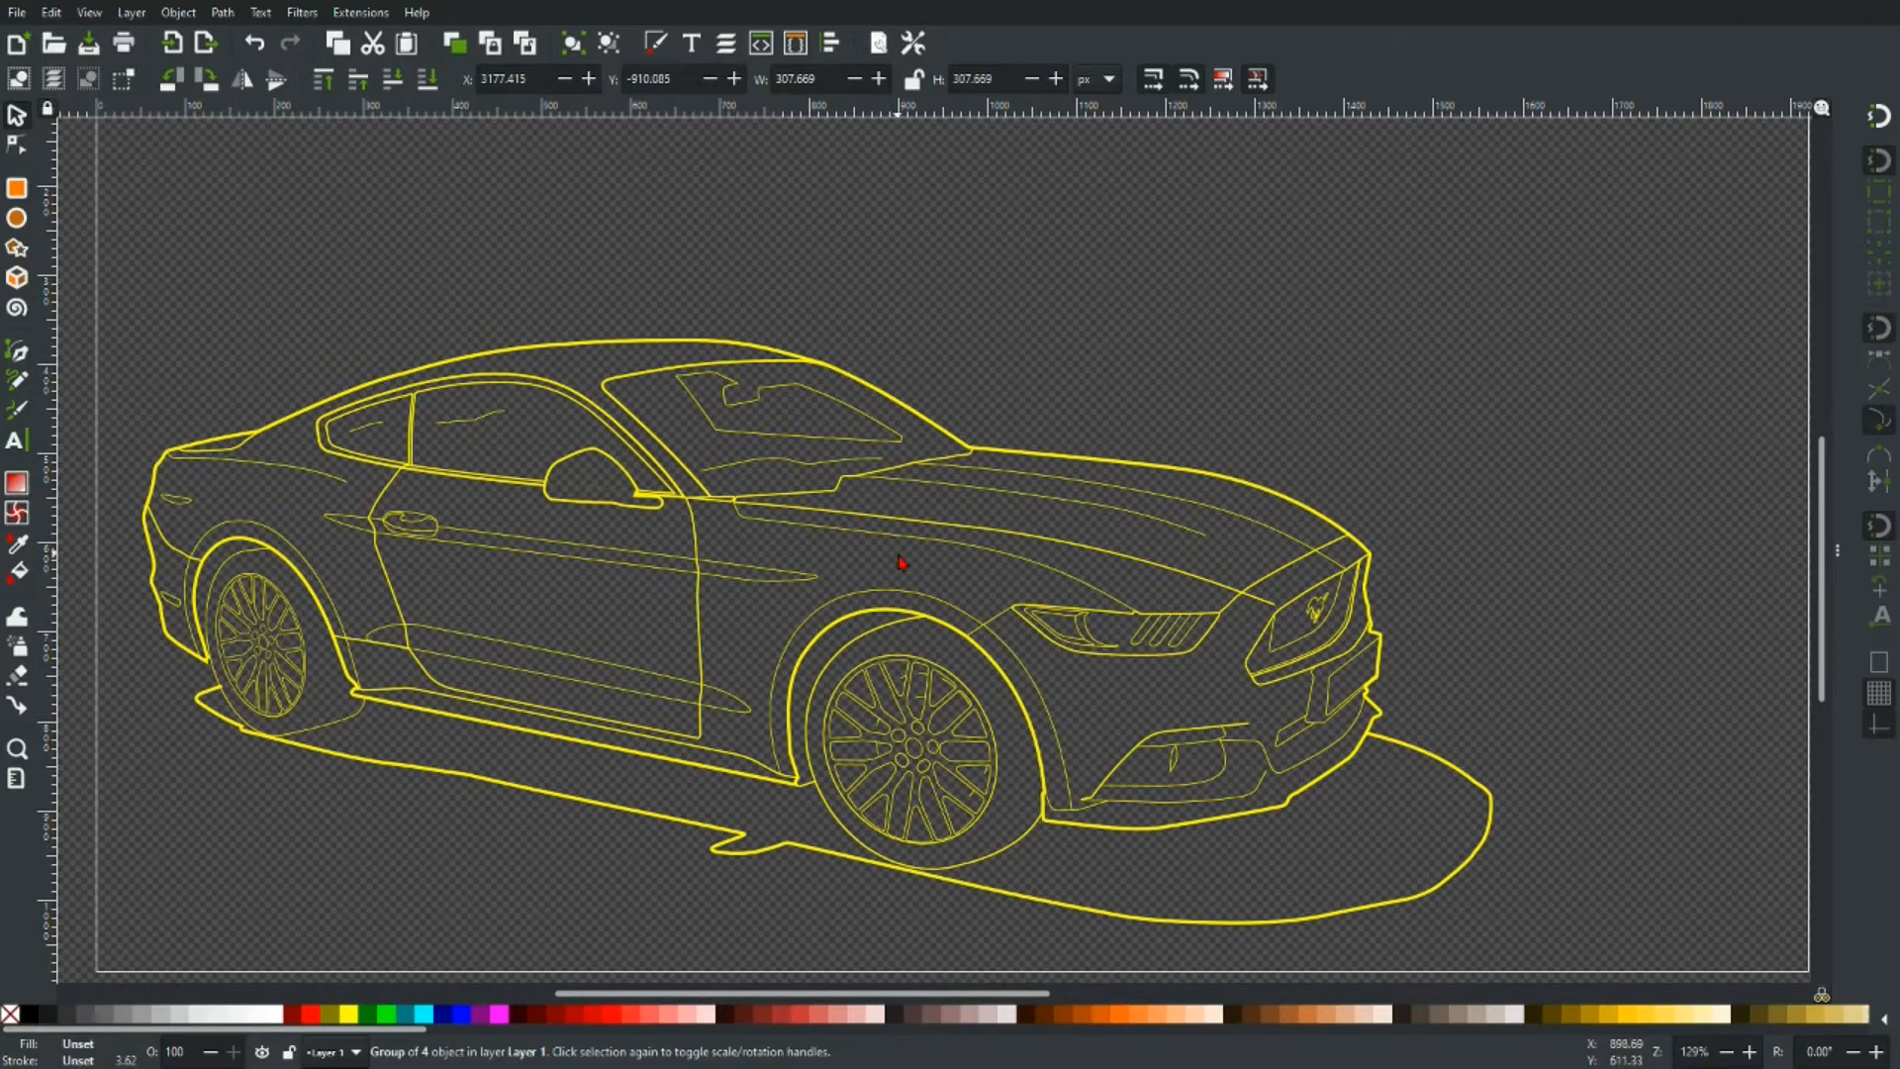
- Move the orange rectangle onto the page, above the car drawing
scroll(961, 560, "down", 2)
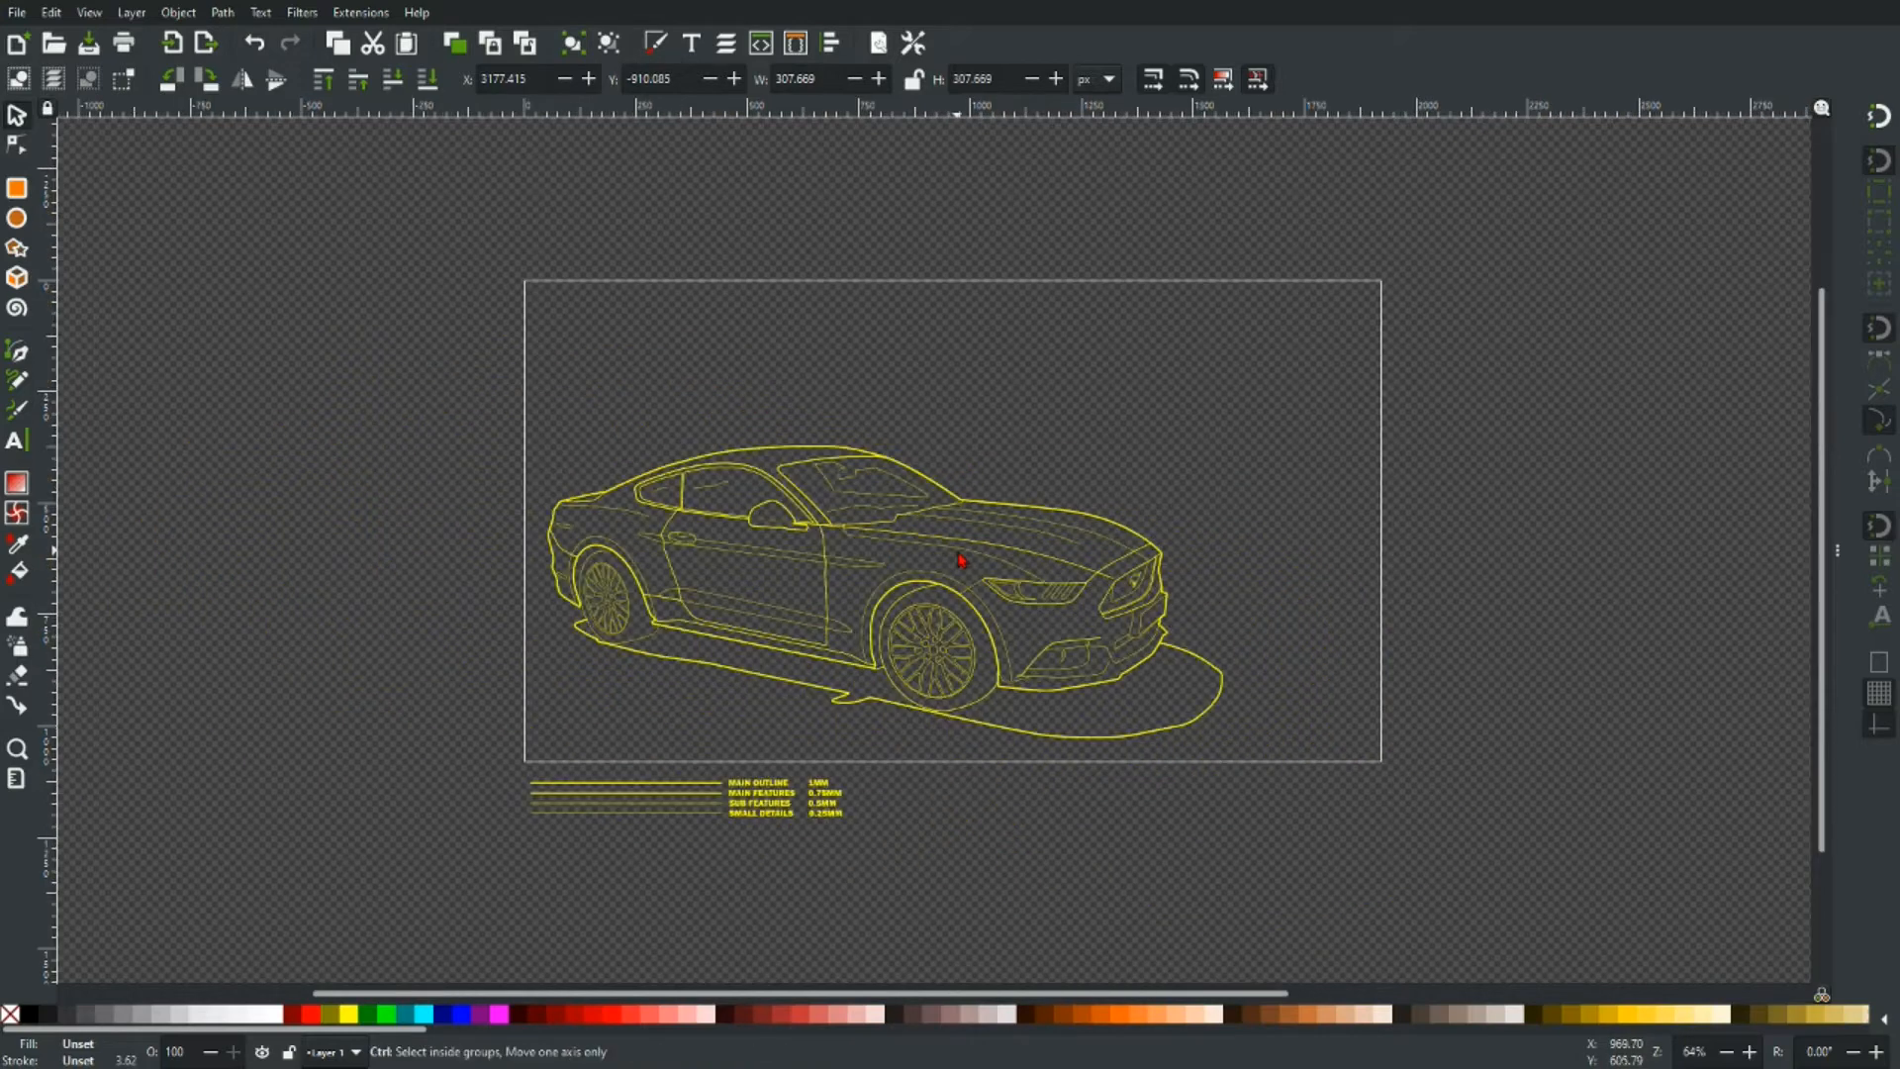
scroll(962, 560, "down", 1)
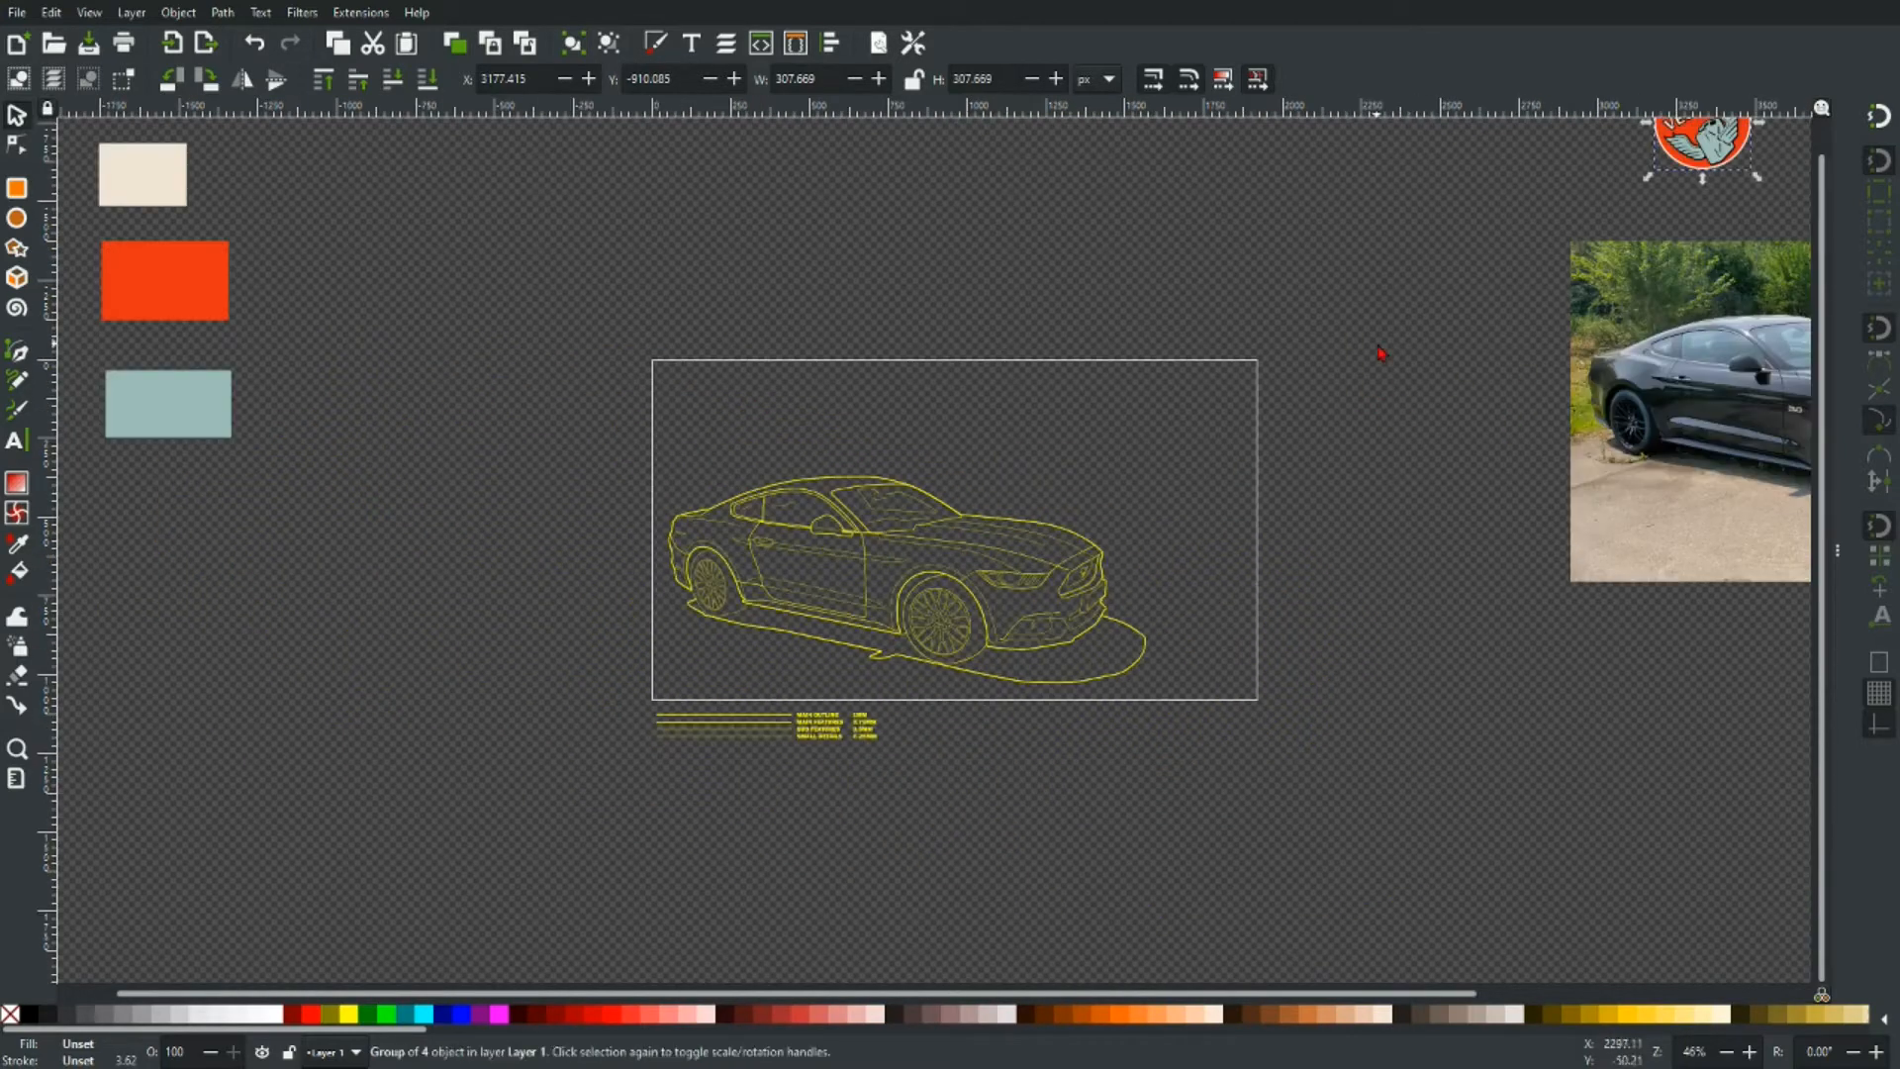
scroll(814, 295, "up", 3)
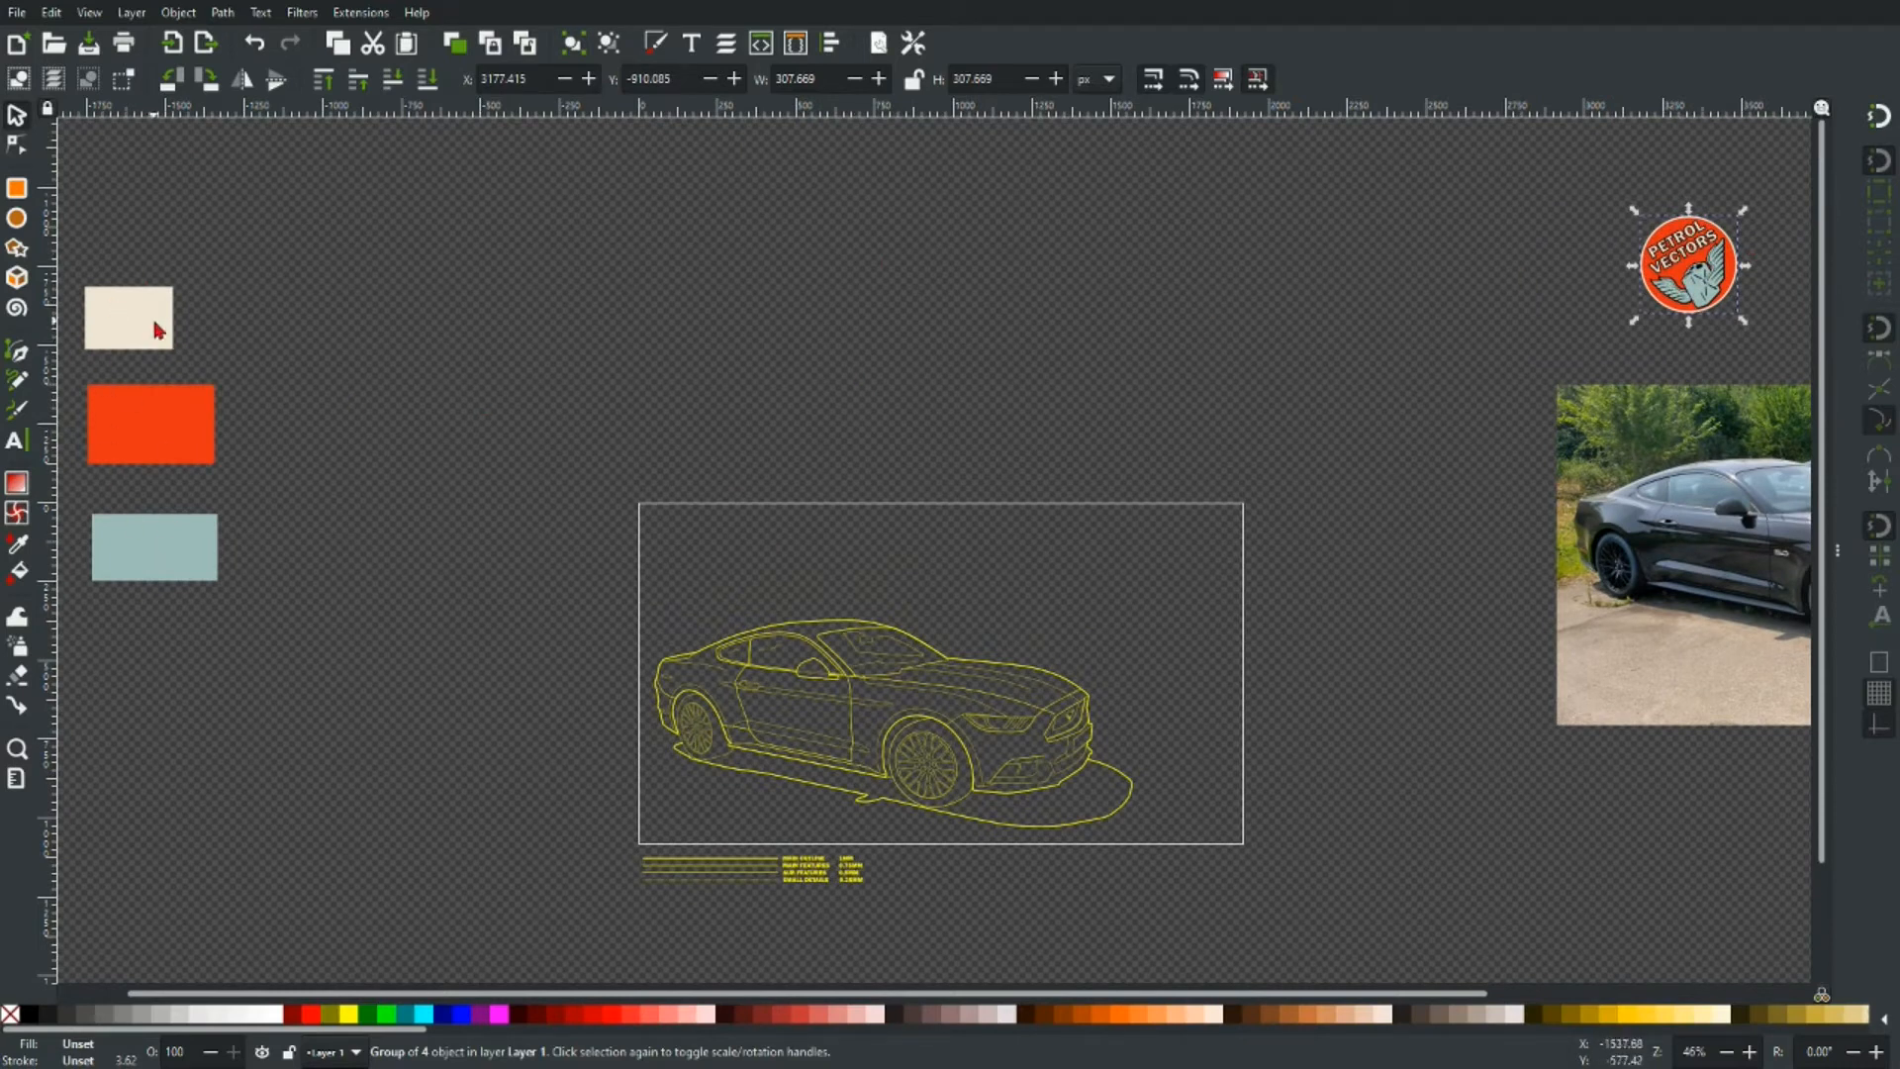
mouse_move(144, 426)
left_mouse_down()
mouse_move(663, 315)
mouse_move(948, 463)
mouse_move(947, 595)
left_mouse_up()
scroll(943, 633, "up", 2)
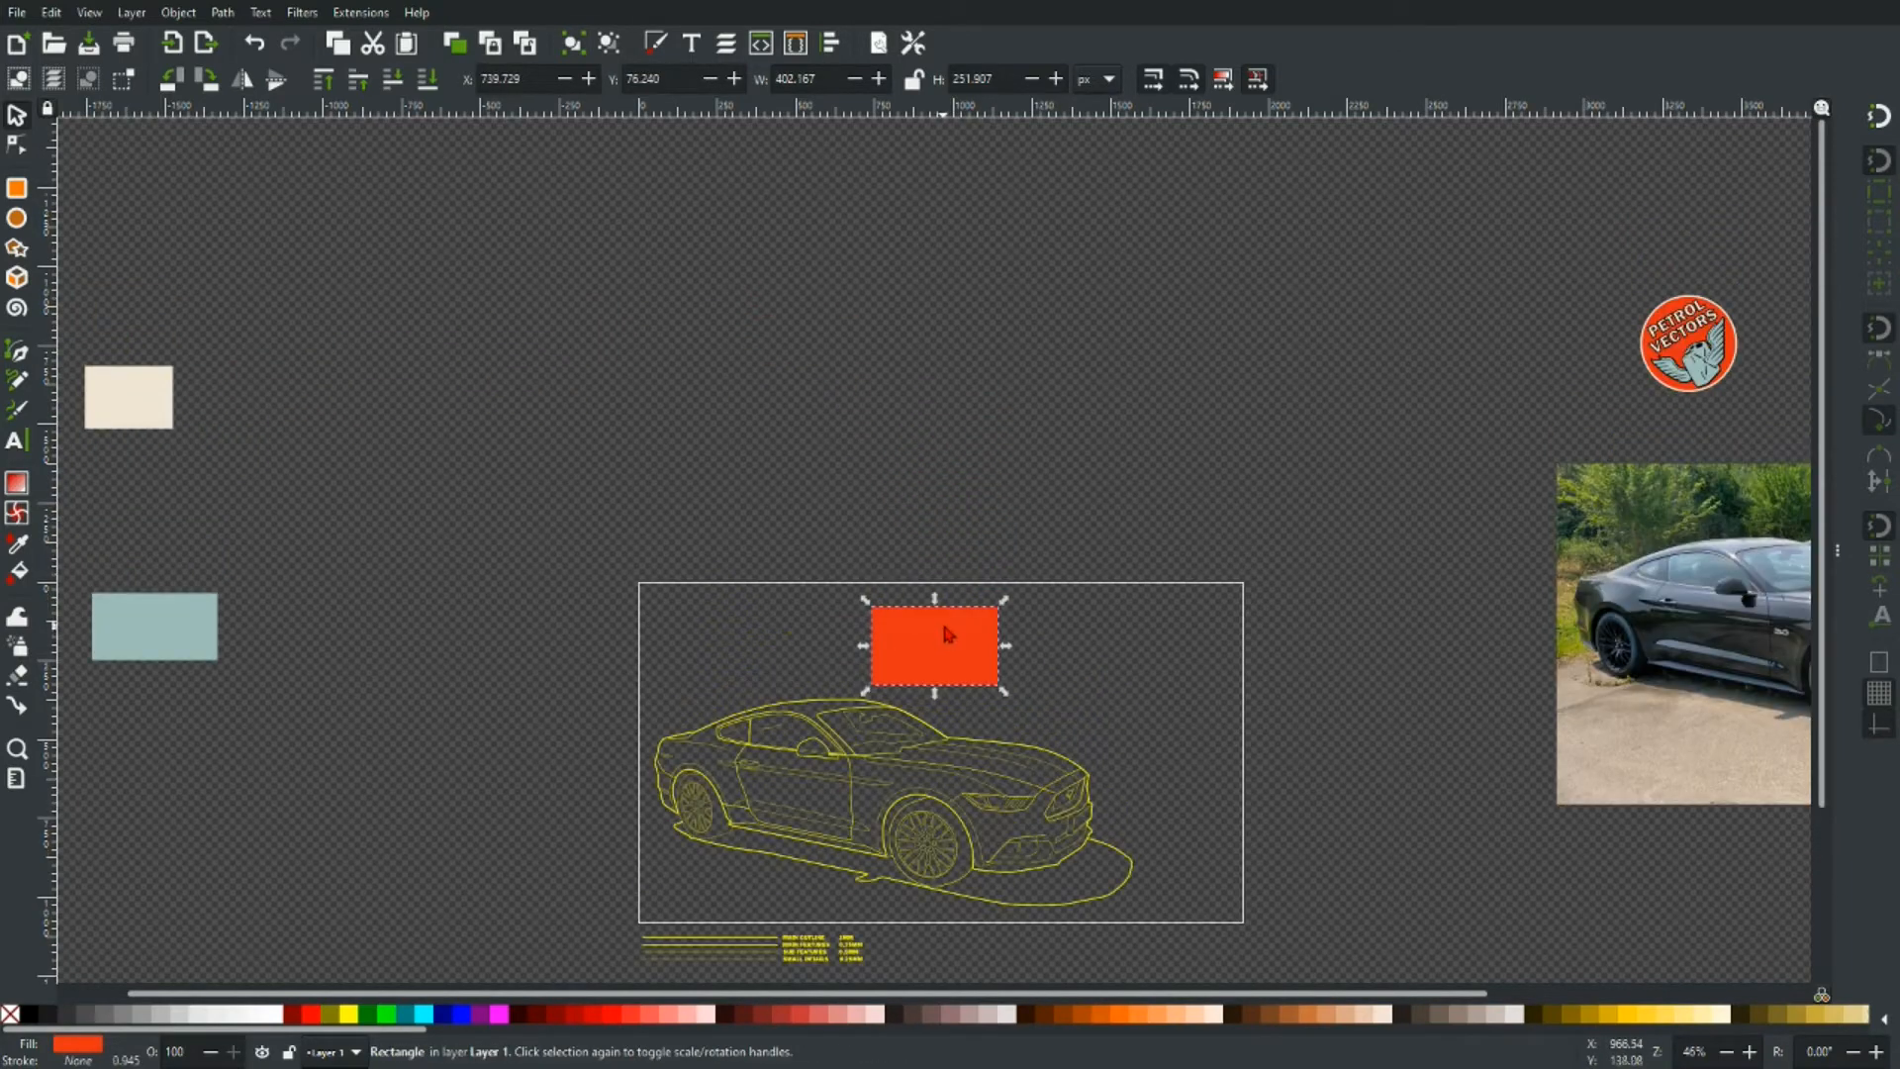
scroll(946, 614, "down", 4)
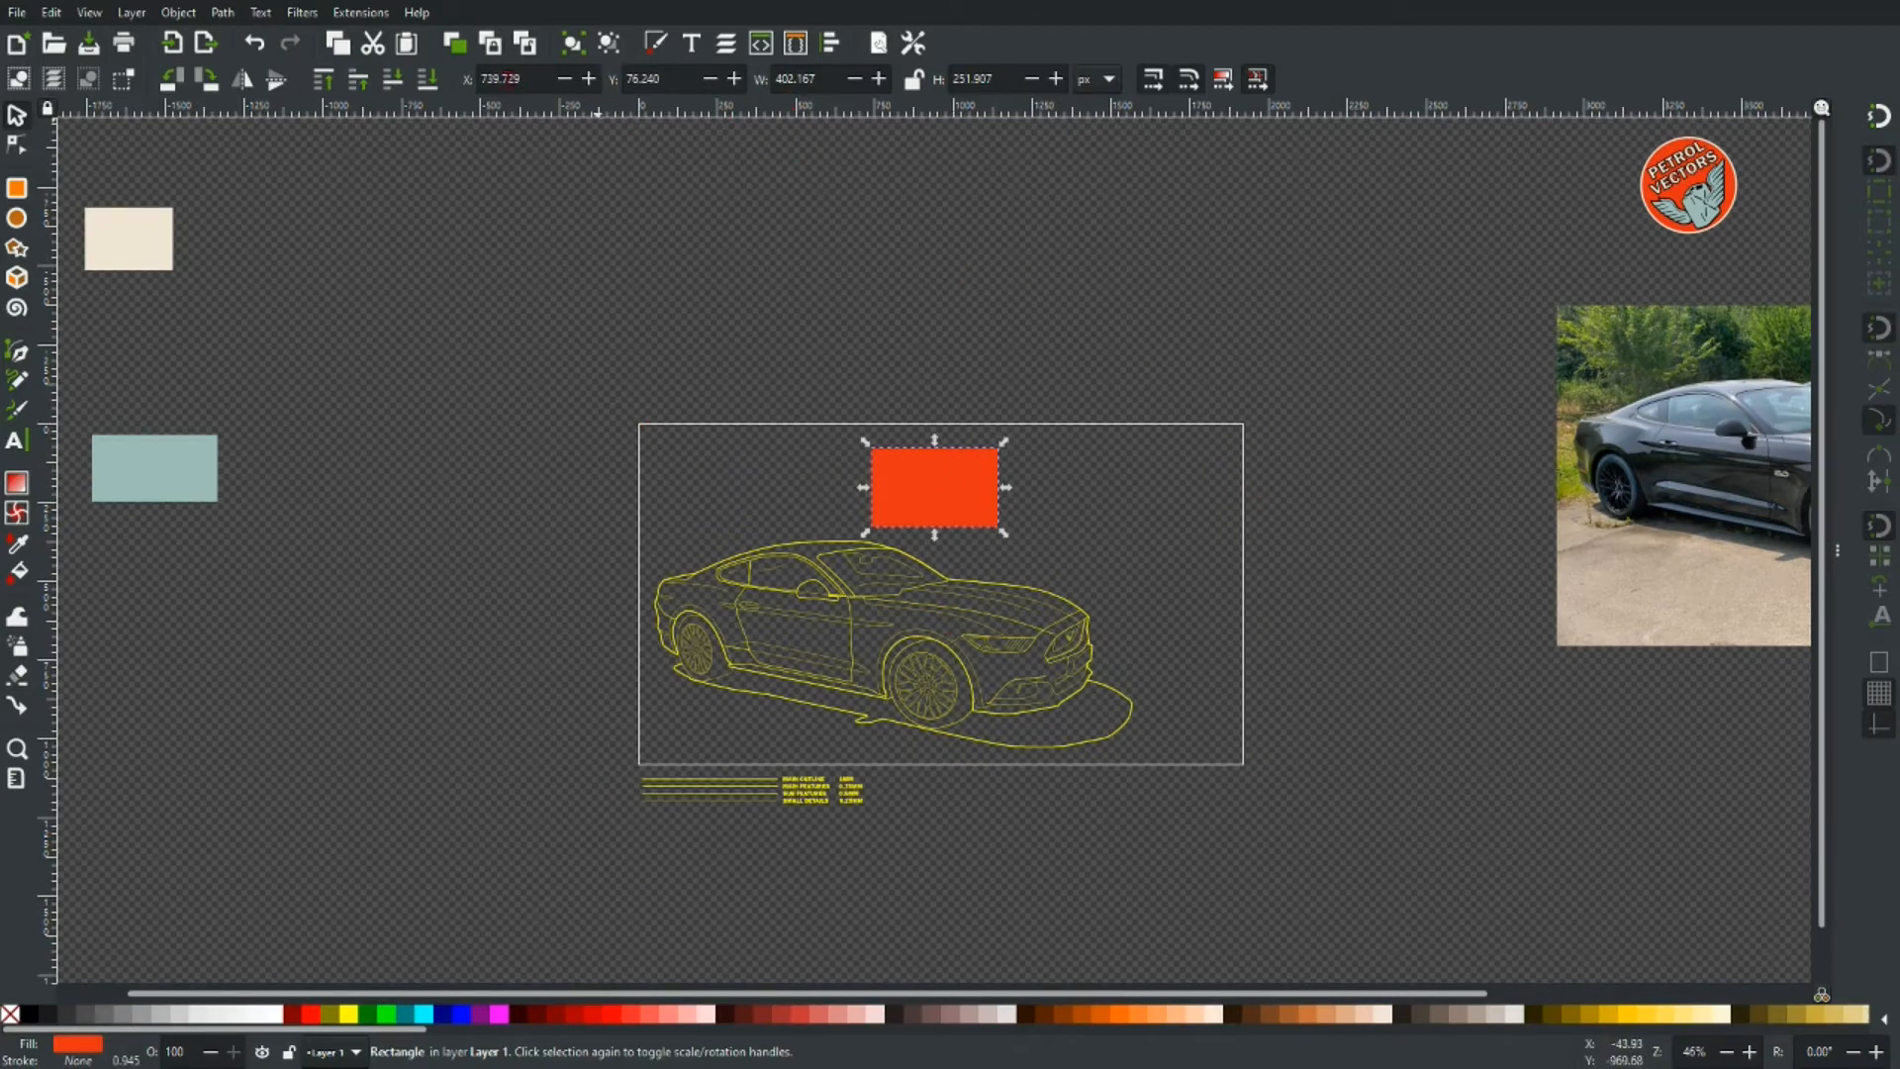
- Resize the orange rectangle to 1920 px wide and 1080 px high
left_click_drag(819, 79, 739, 85)
key("Page_Up")
key("Page_Up")
key("Down")
left_click_drag(833, 80, 775, 91)
key("Page_Up")
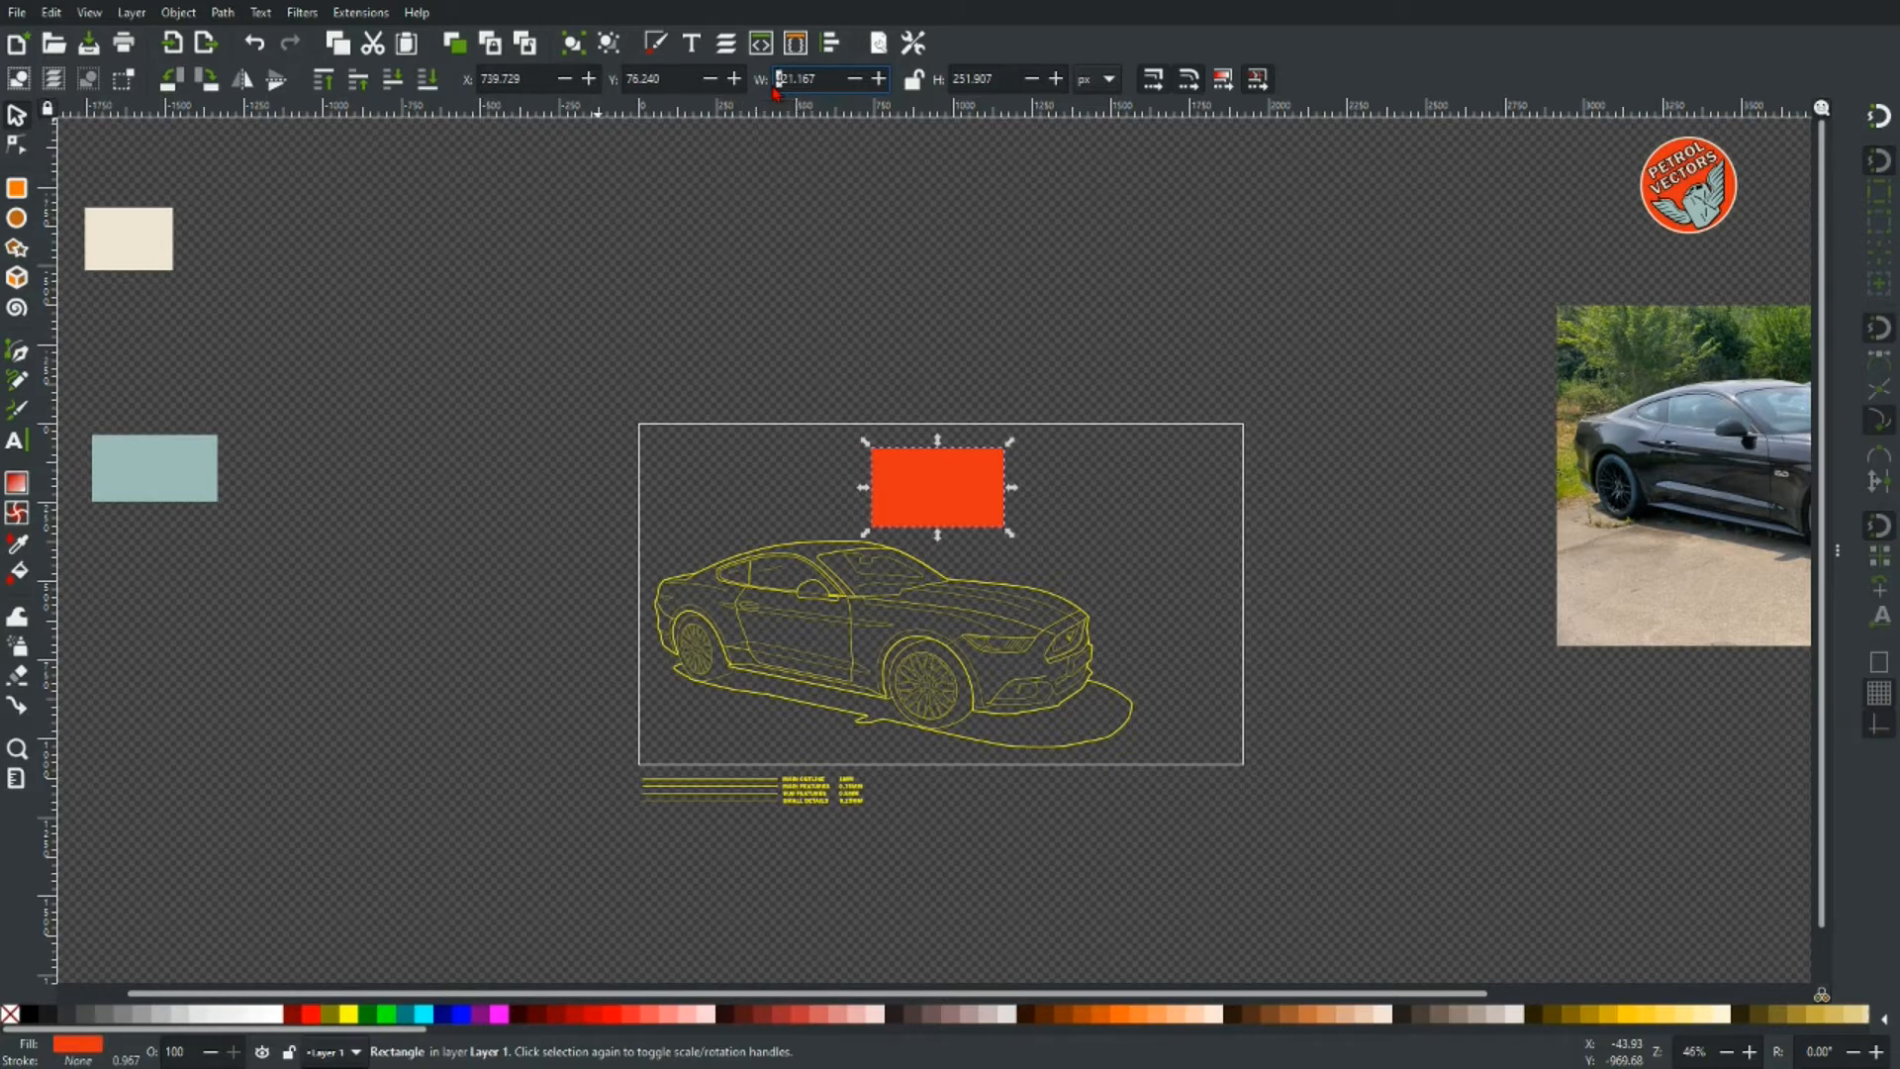
left_click_drag(818, 81, 772, 78)
type("1920")
key("Tab")
type("10")
key("Return")
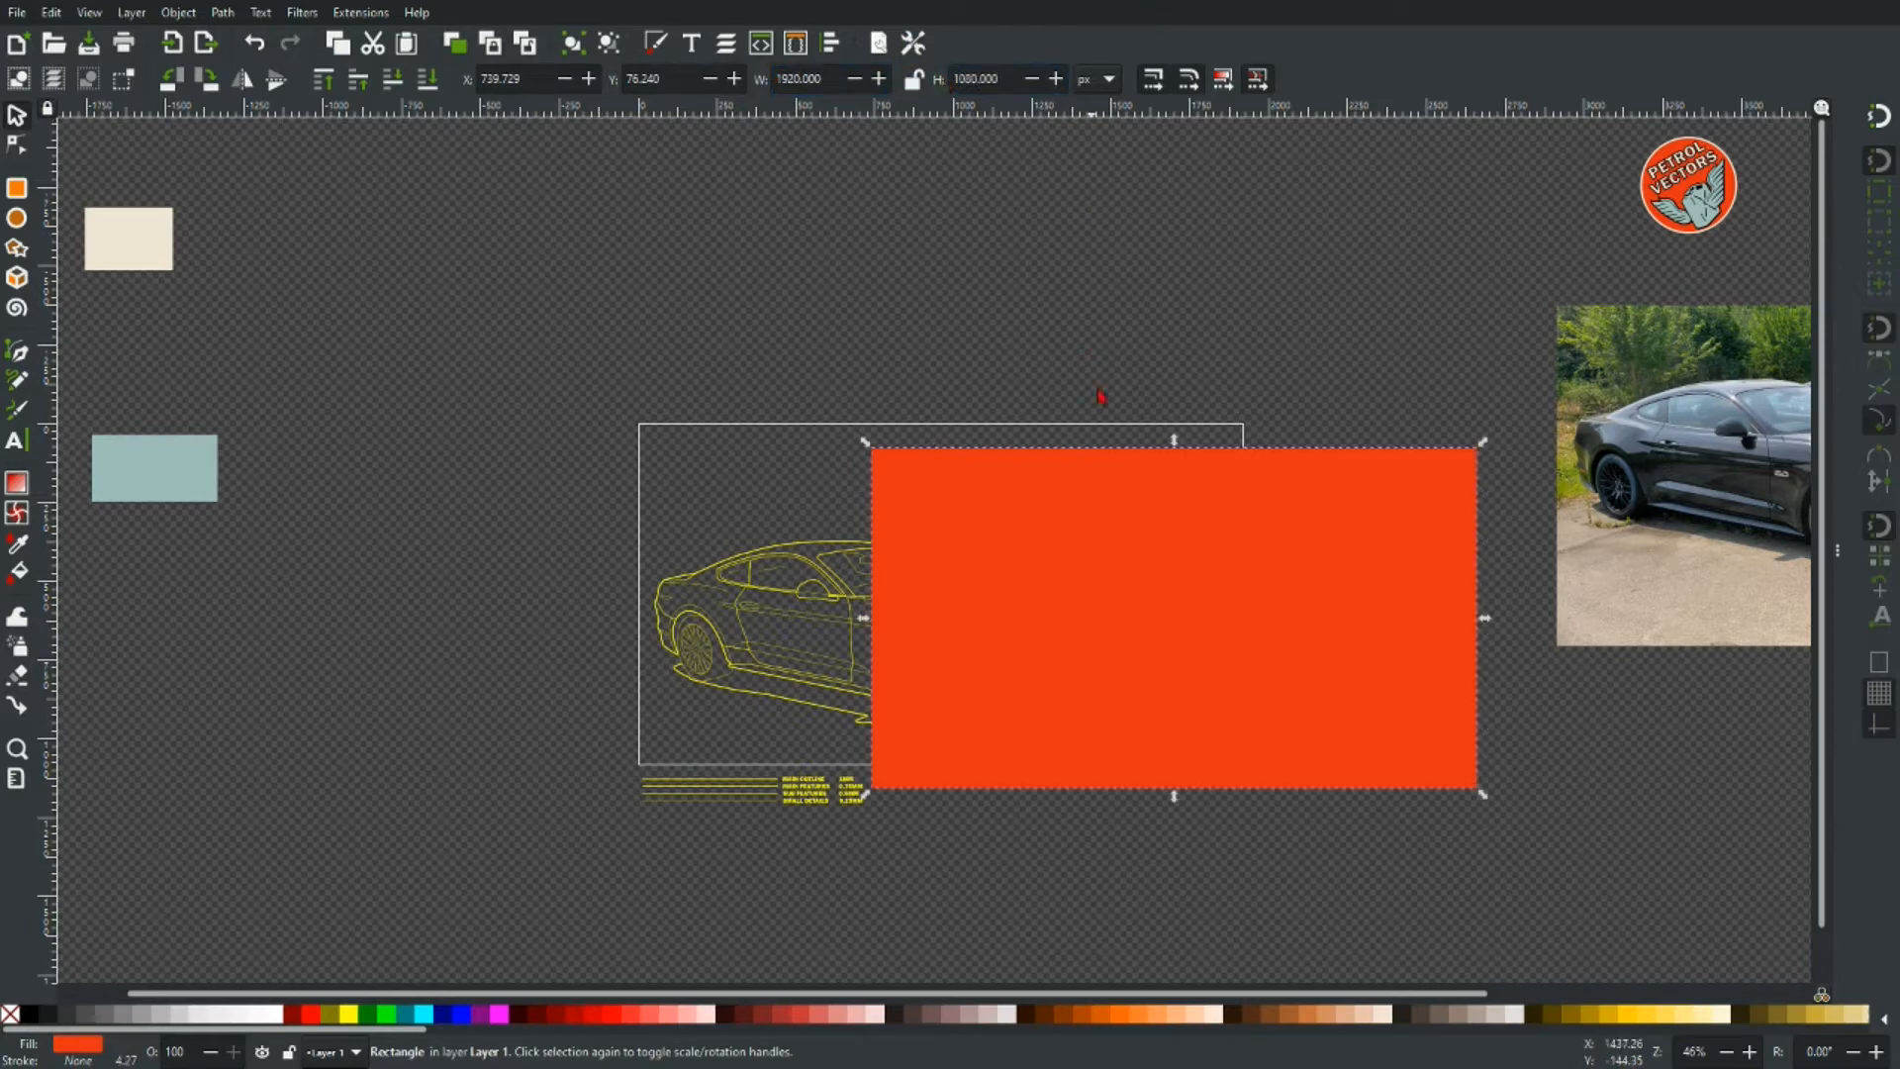
- Position the orange rectangle at X 0, Y 0 and send it behind the car drawing
double_click(540, 77)
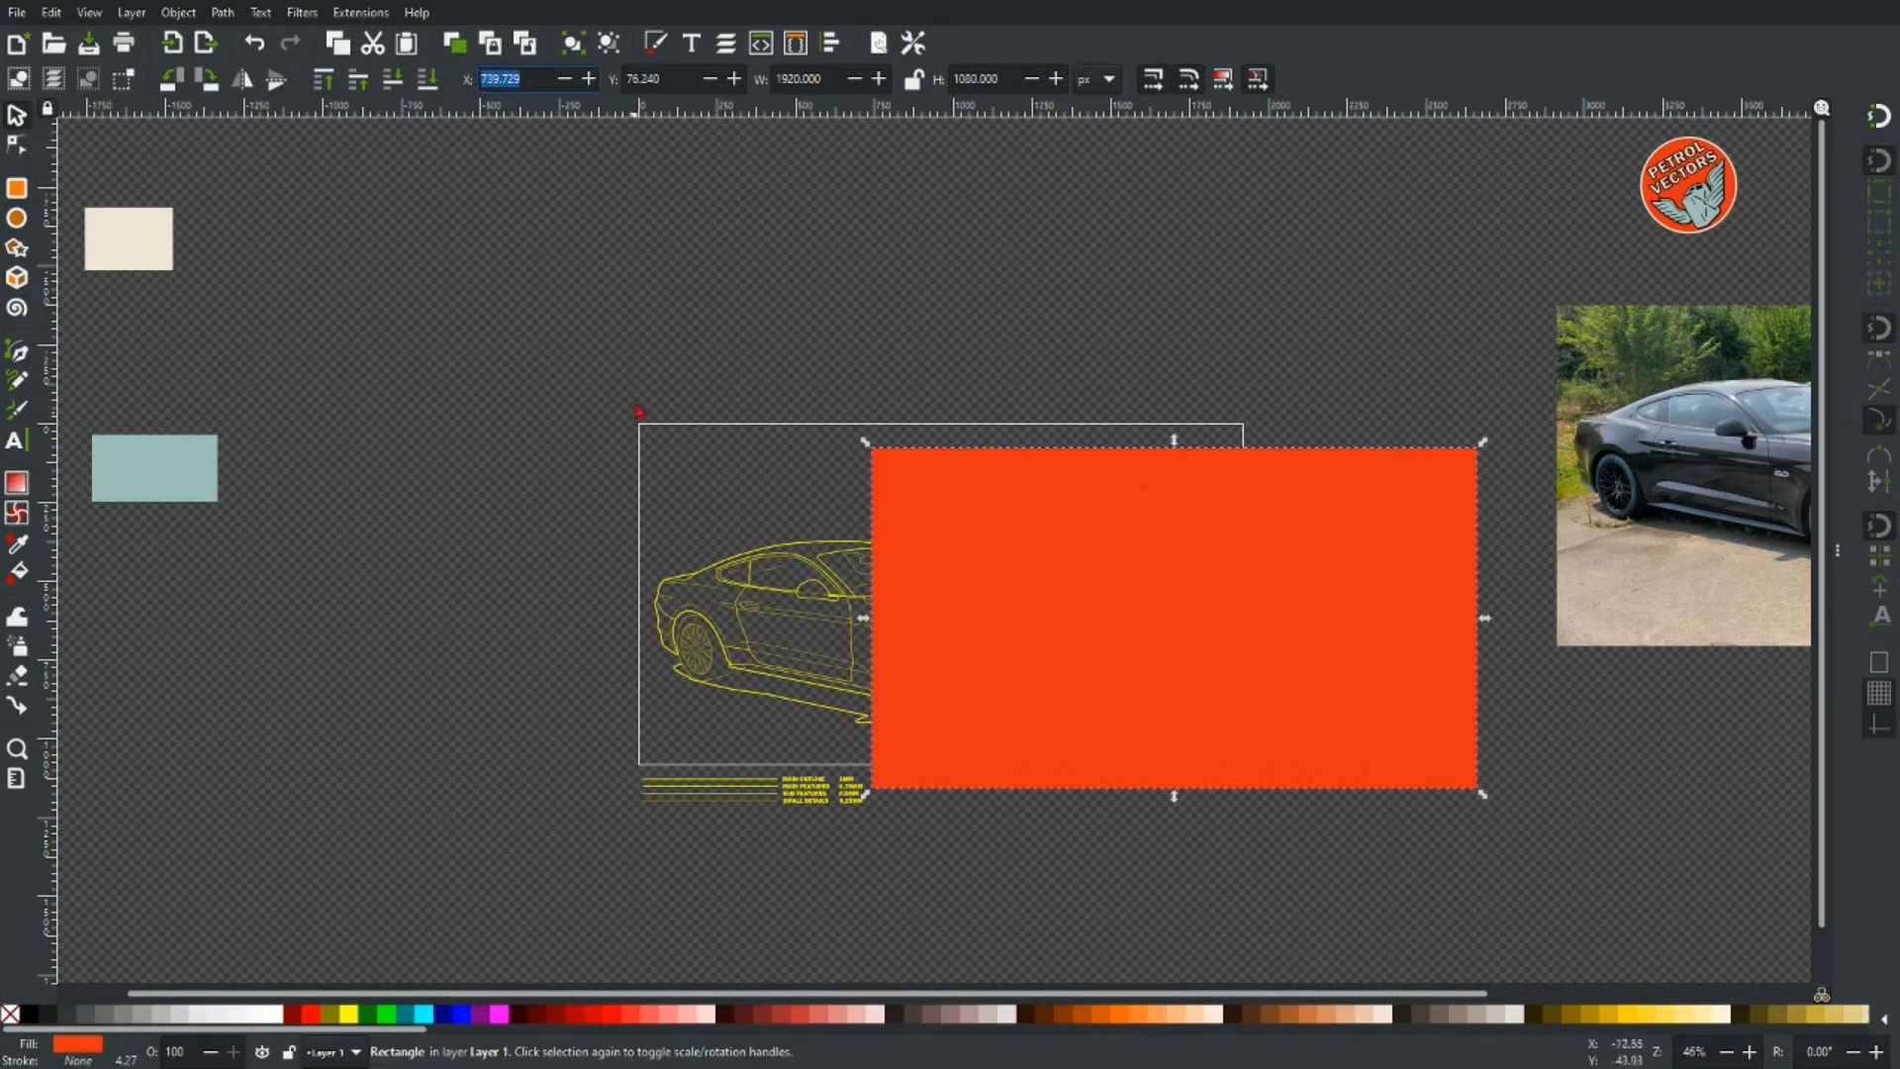
type("0")
key("Return")
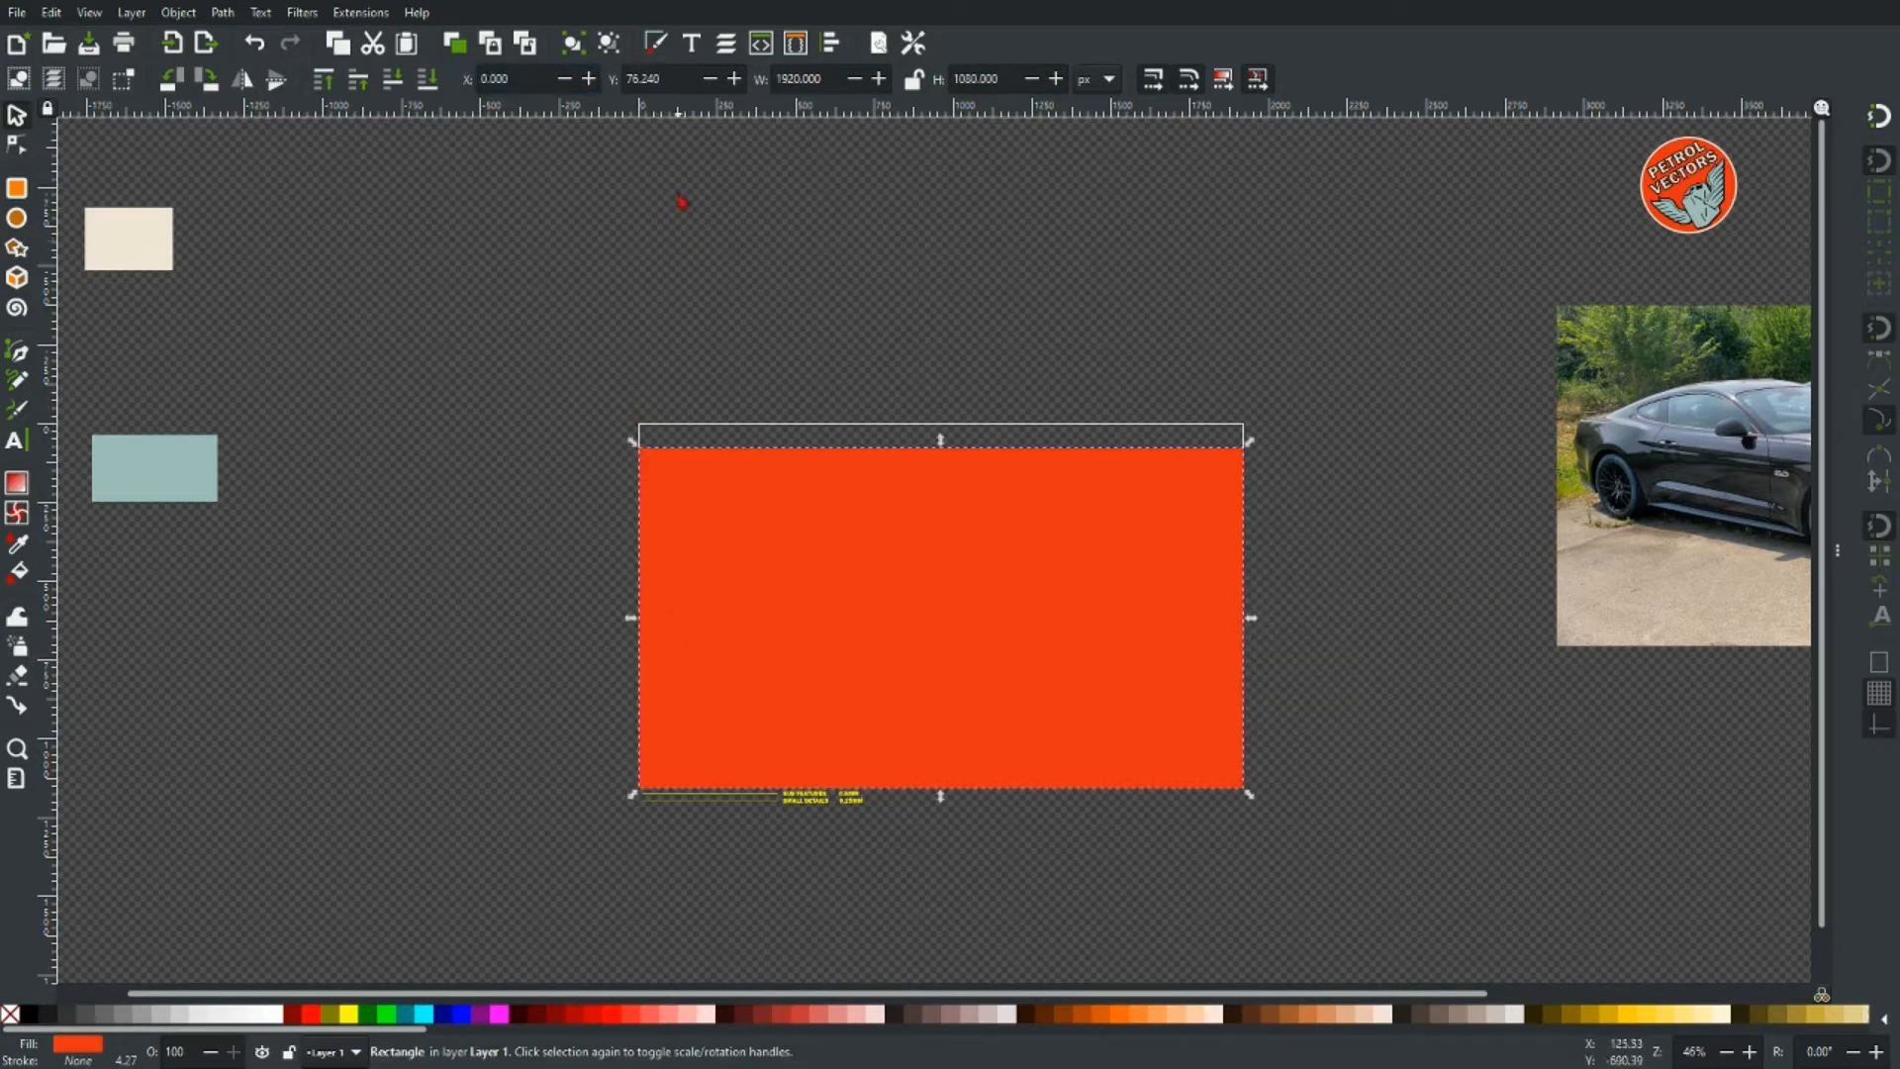
double_click(663, 78)
type("0")
key("Return")
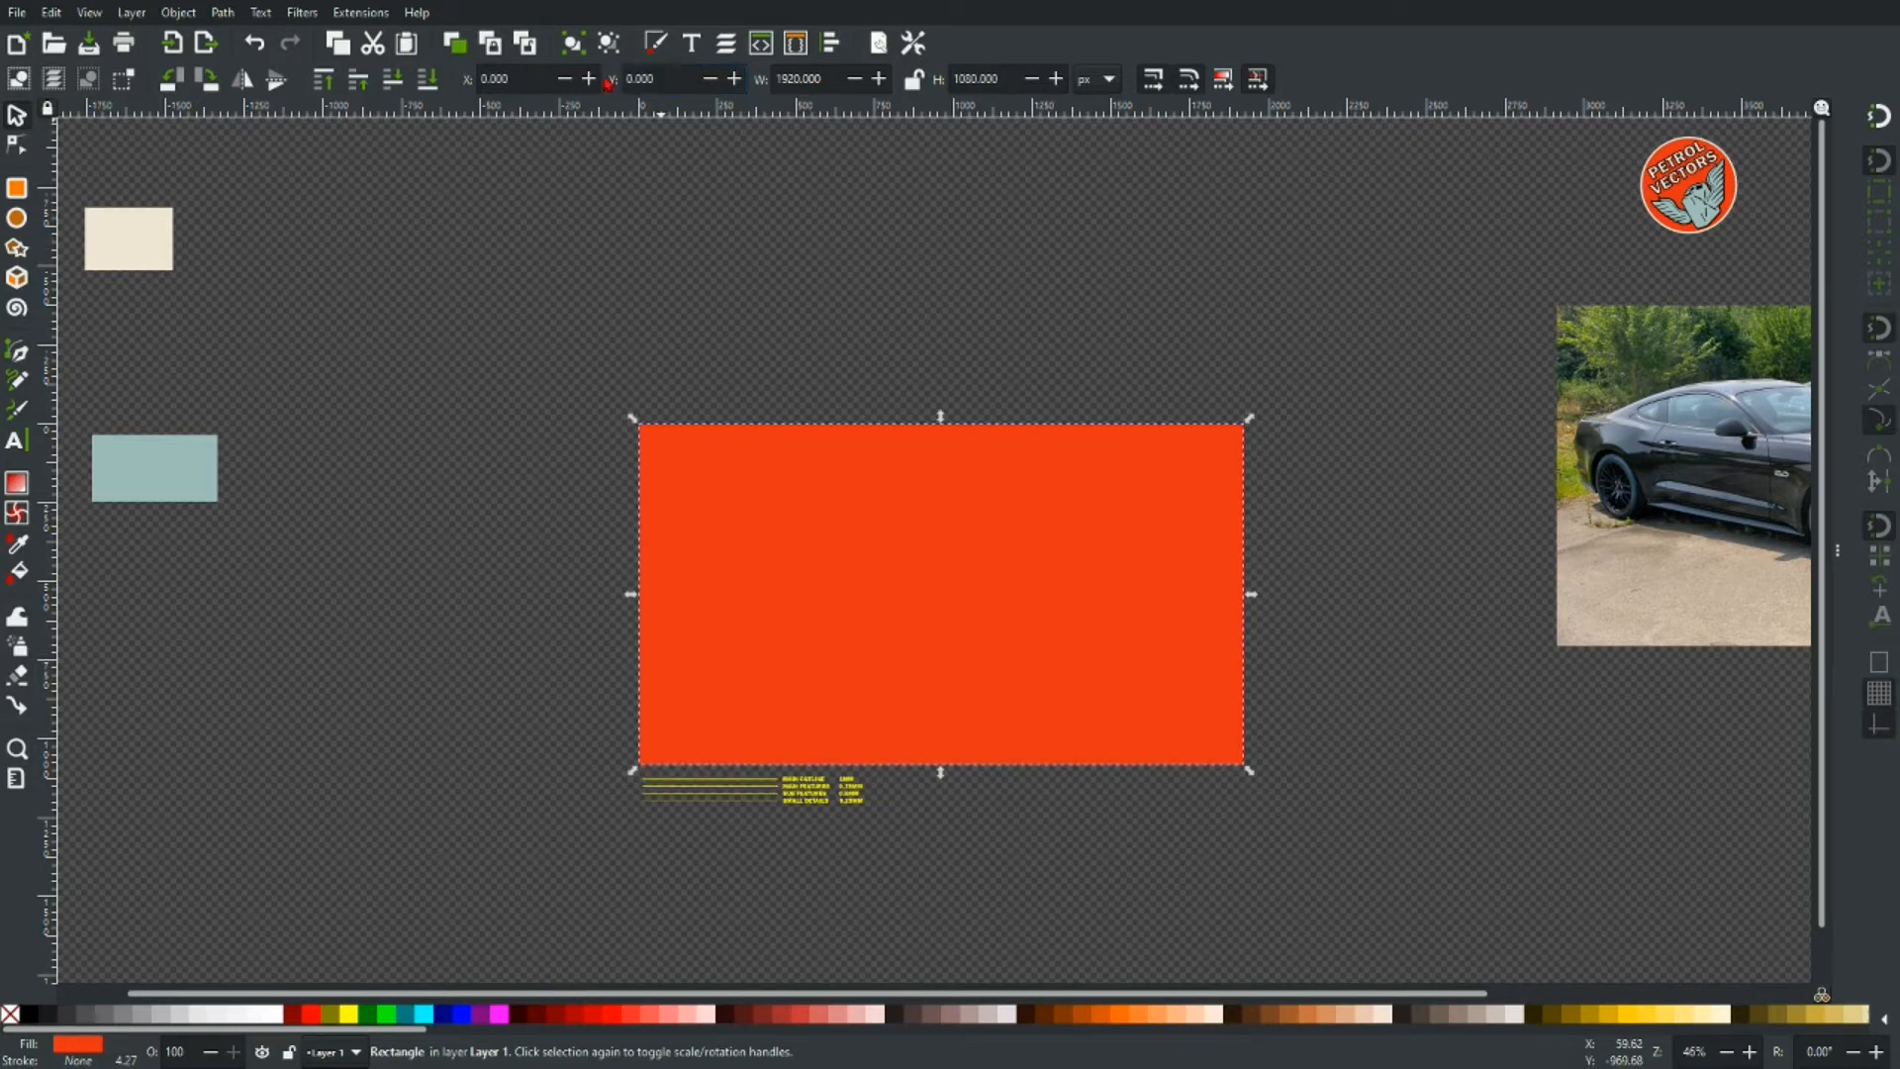
left_click(428, 79)
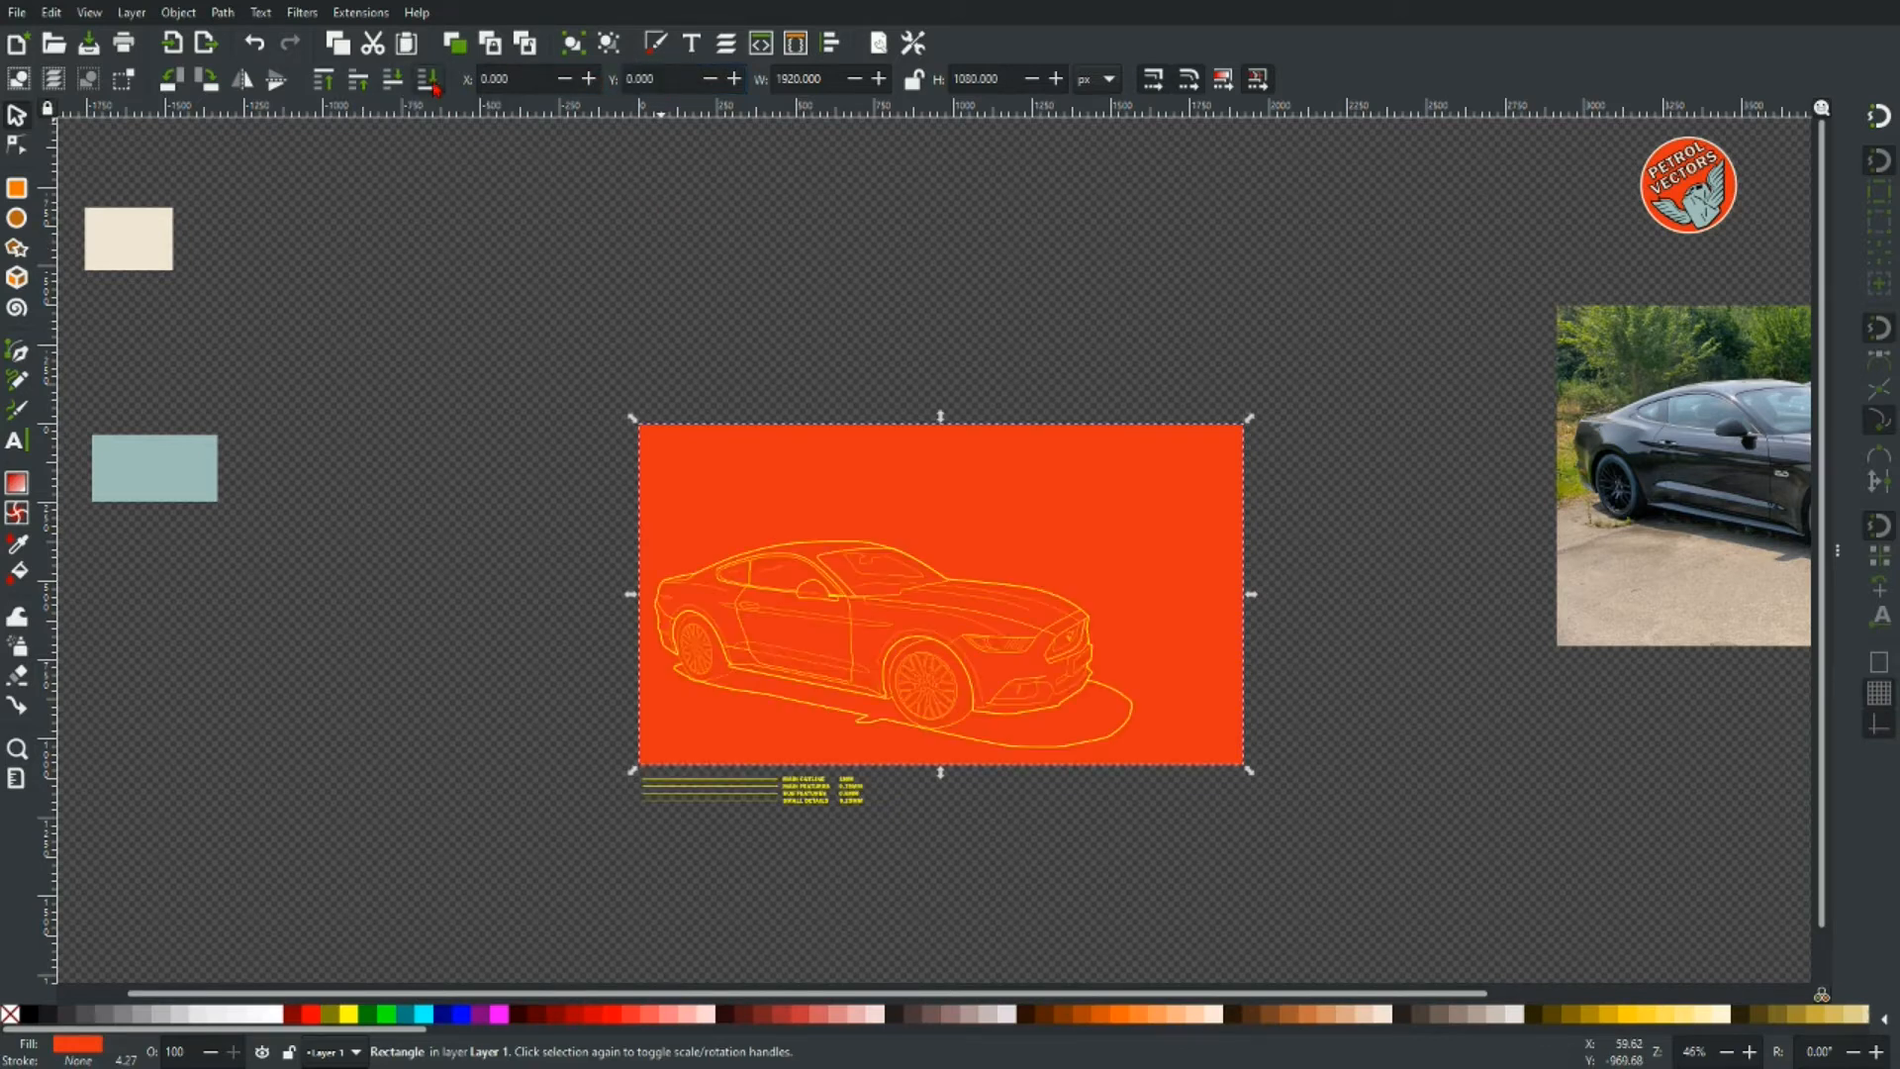
scroll(980, 479, "down", 3)
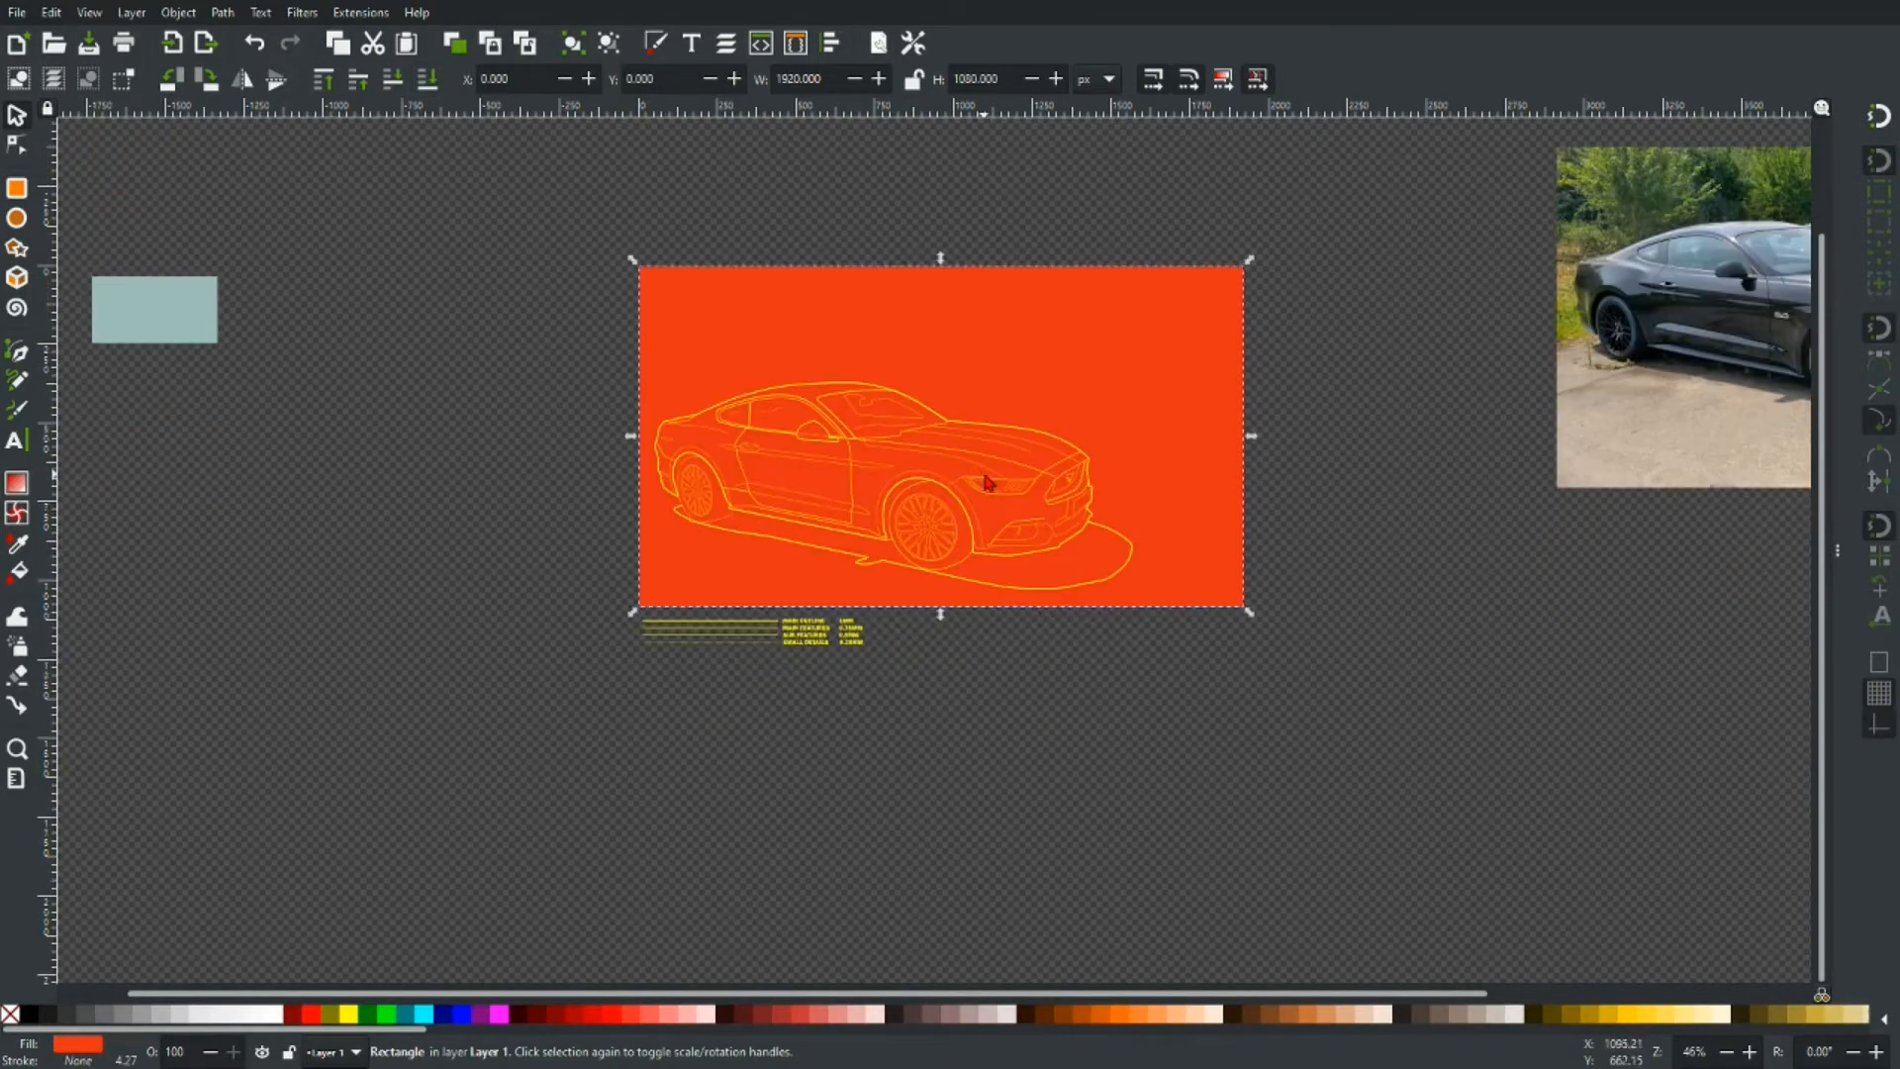
scroll(1277, 427, "up", 3)
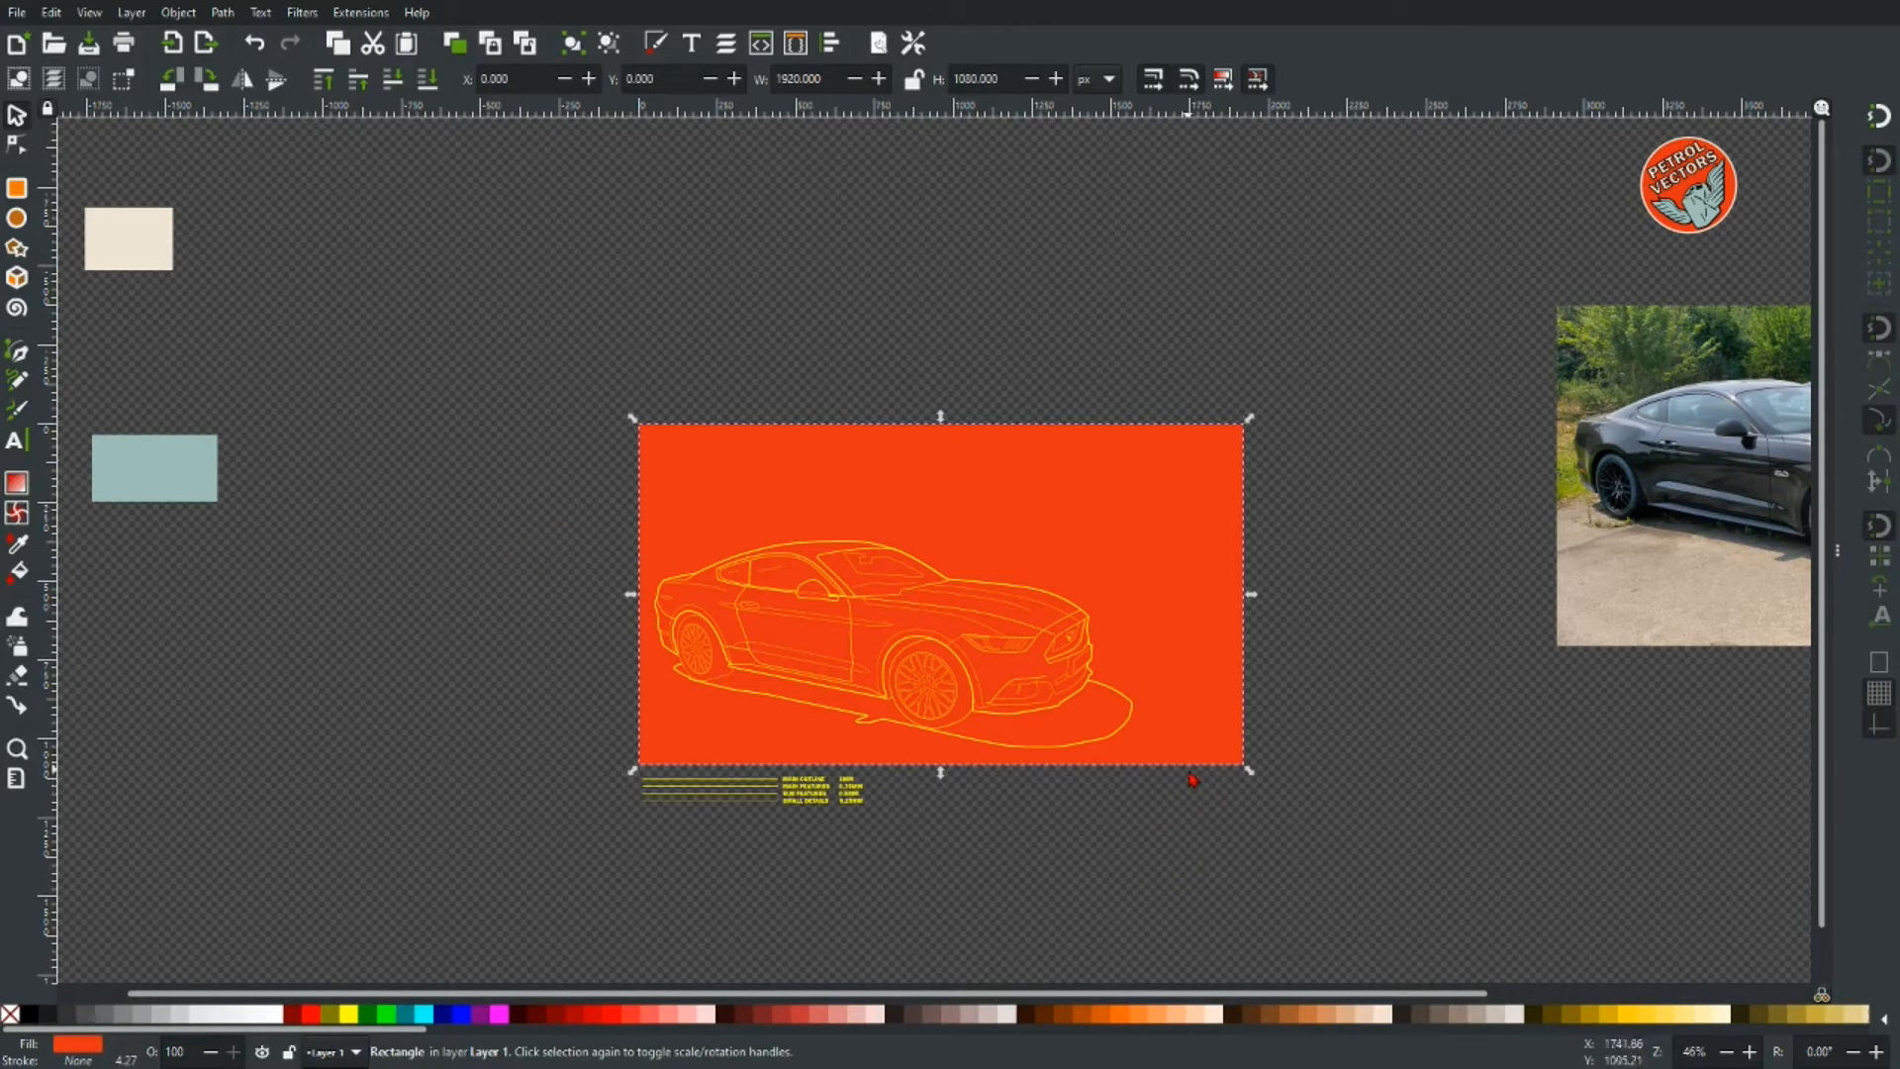
- Move the orange background off the page and recolour the car drawing's strokes with the cream swatch colour
mouse_move(1179, 738)
left_mouse_down()
mouse_move(825, 582)
mouse_move(878, 236)
left_mouse_up()
left_click_drag(529, 482, 1227, 760)
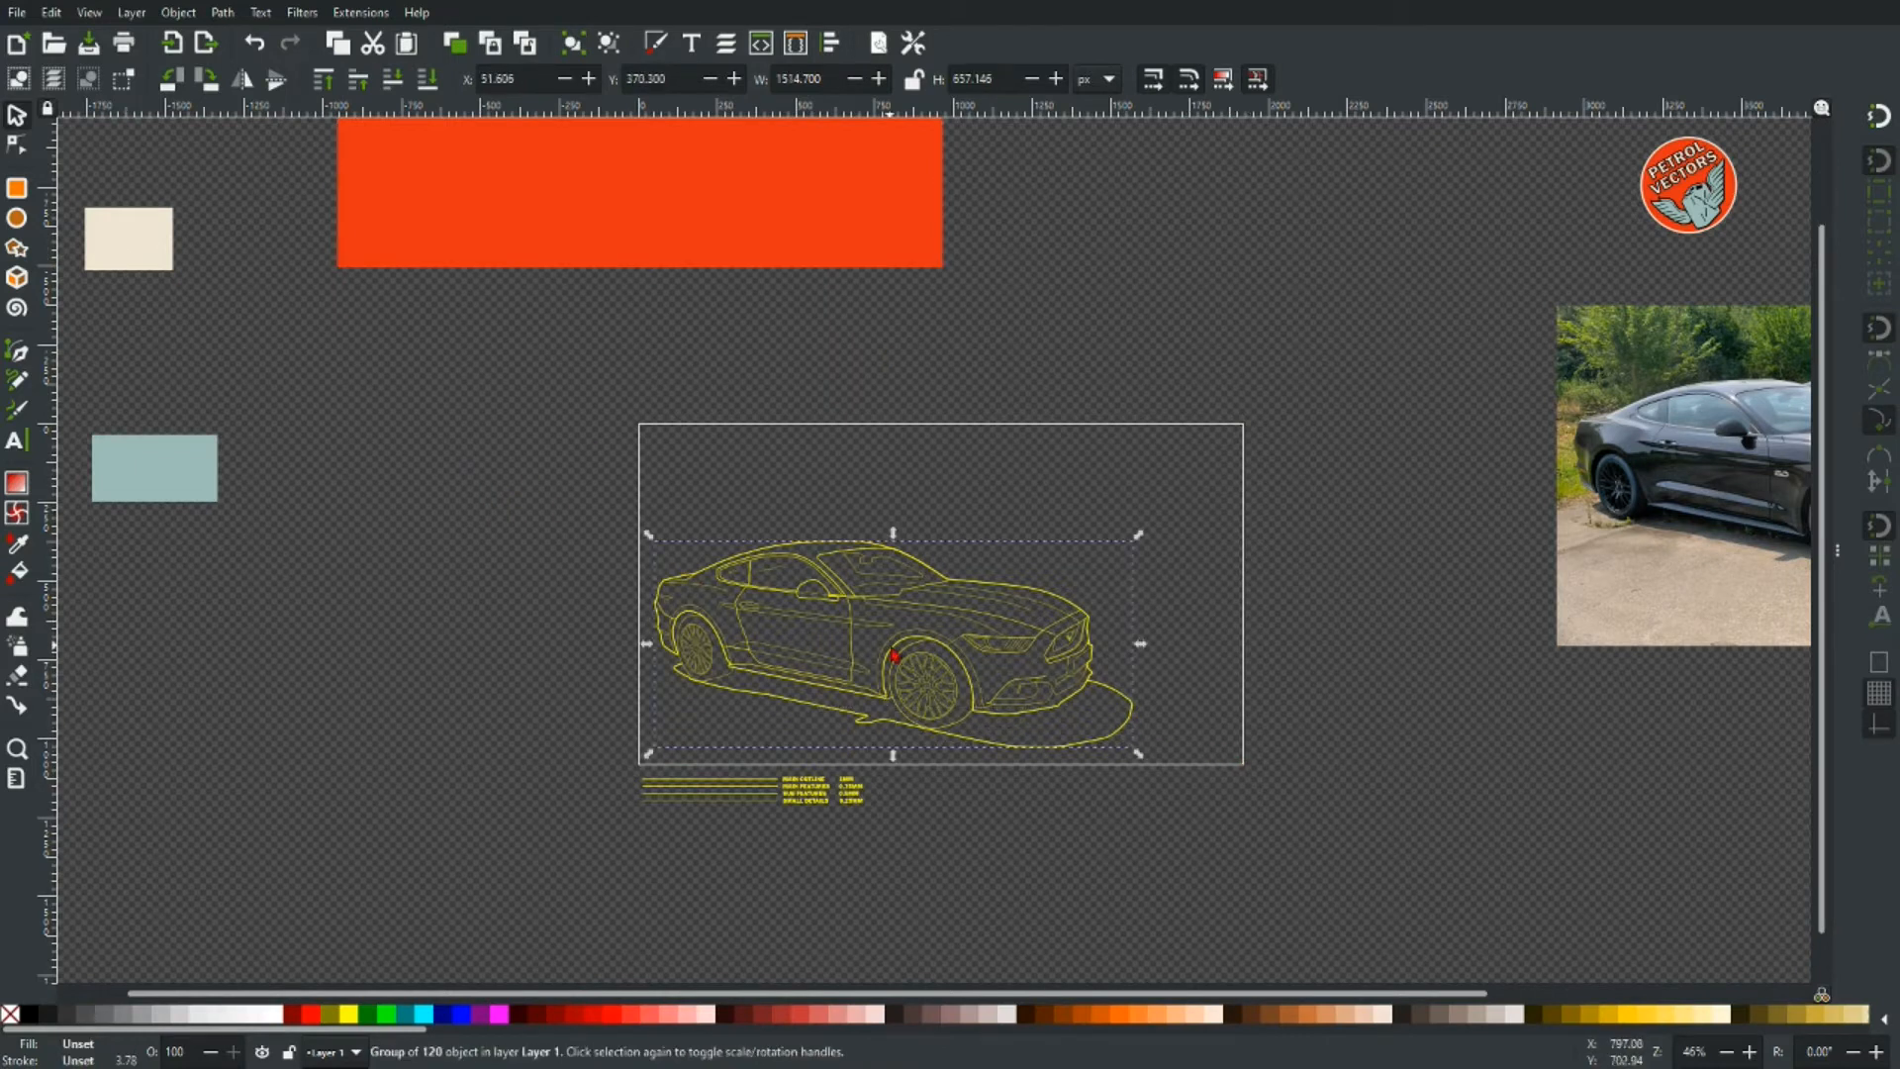
key("d")
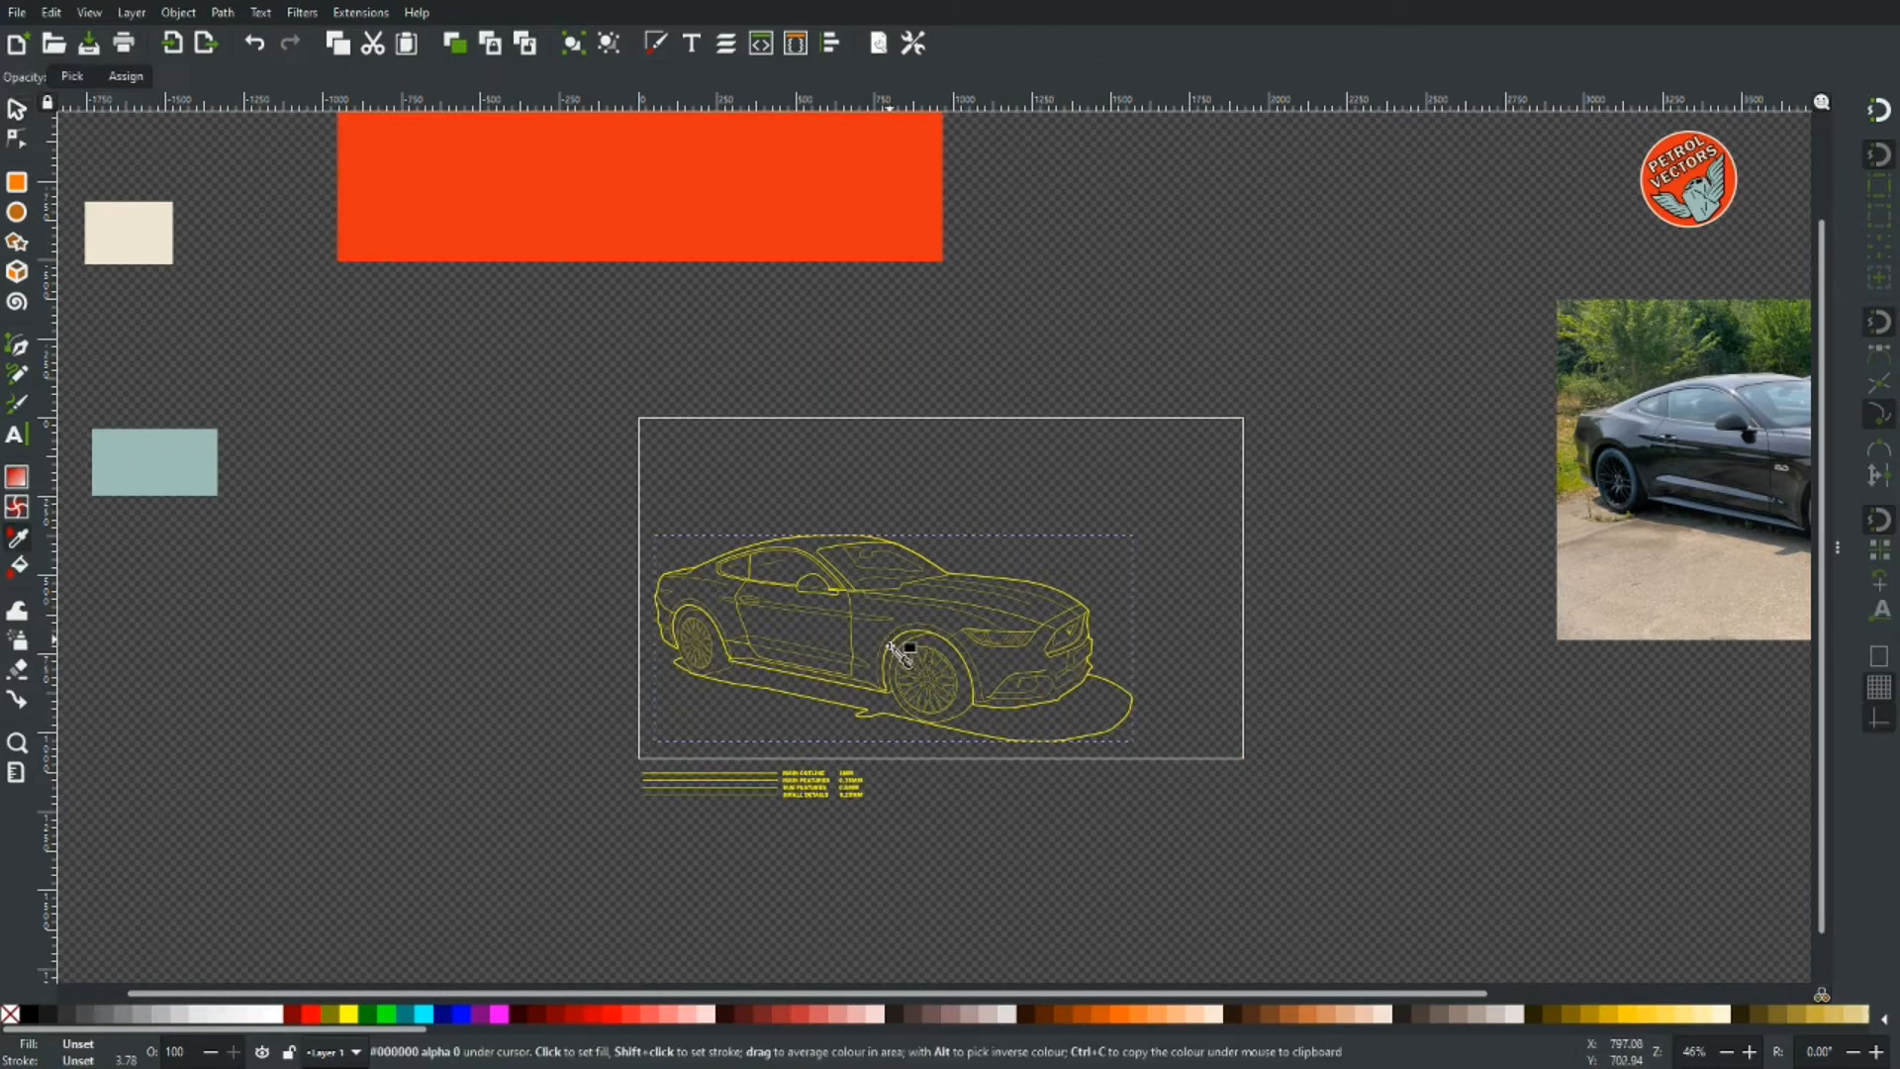
left_click(141, 245)
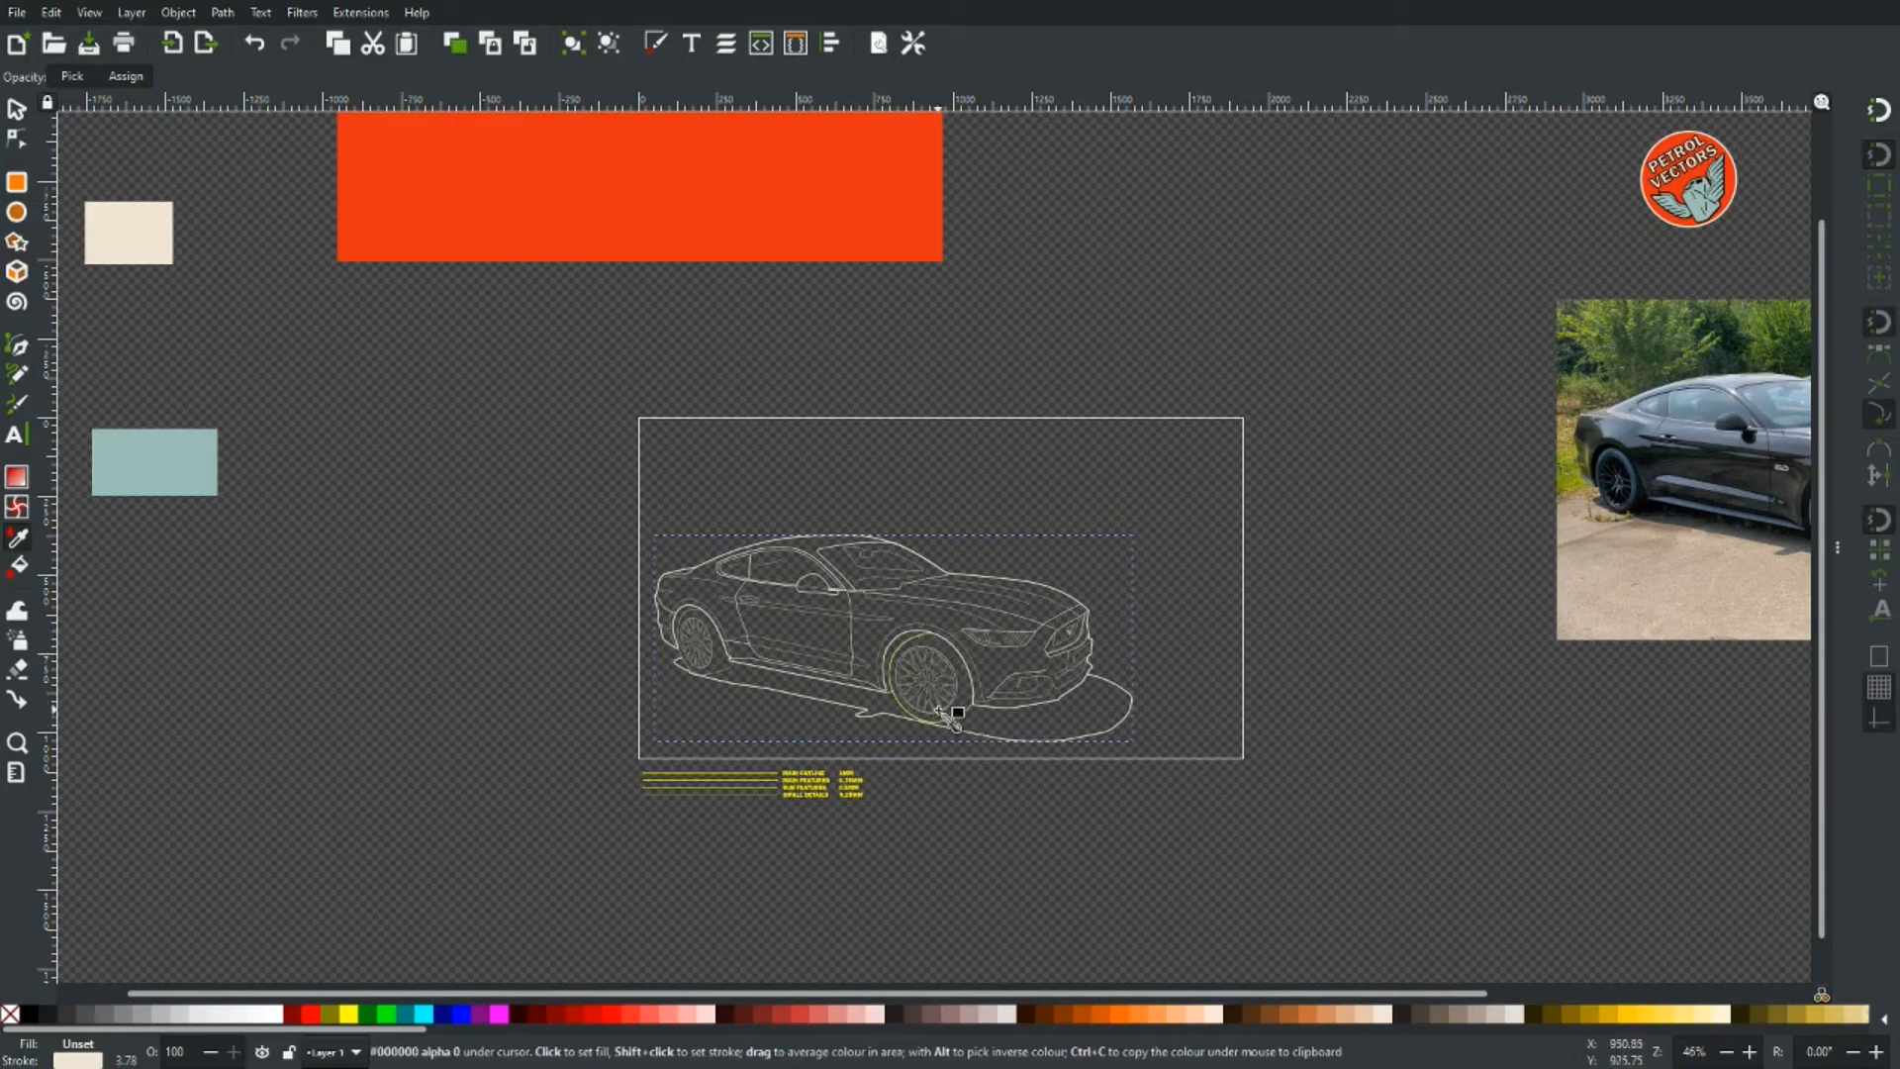
- Recolour the remaining yellow front tyre line by sampling the cream colour from the wheel arch outline
scroll(921, 683, "up", 4)
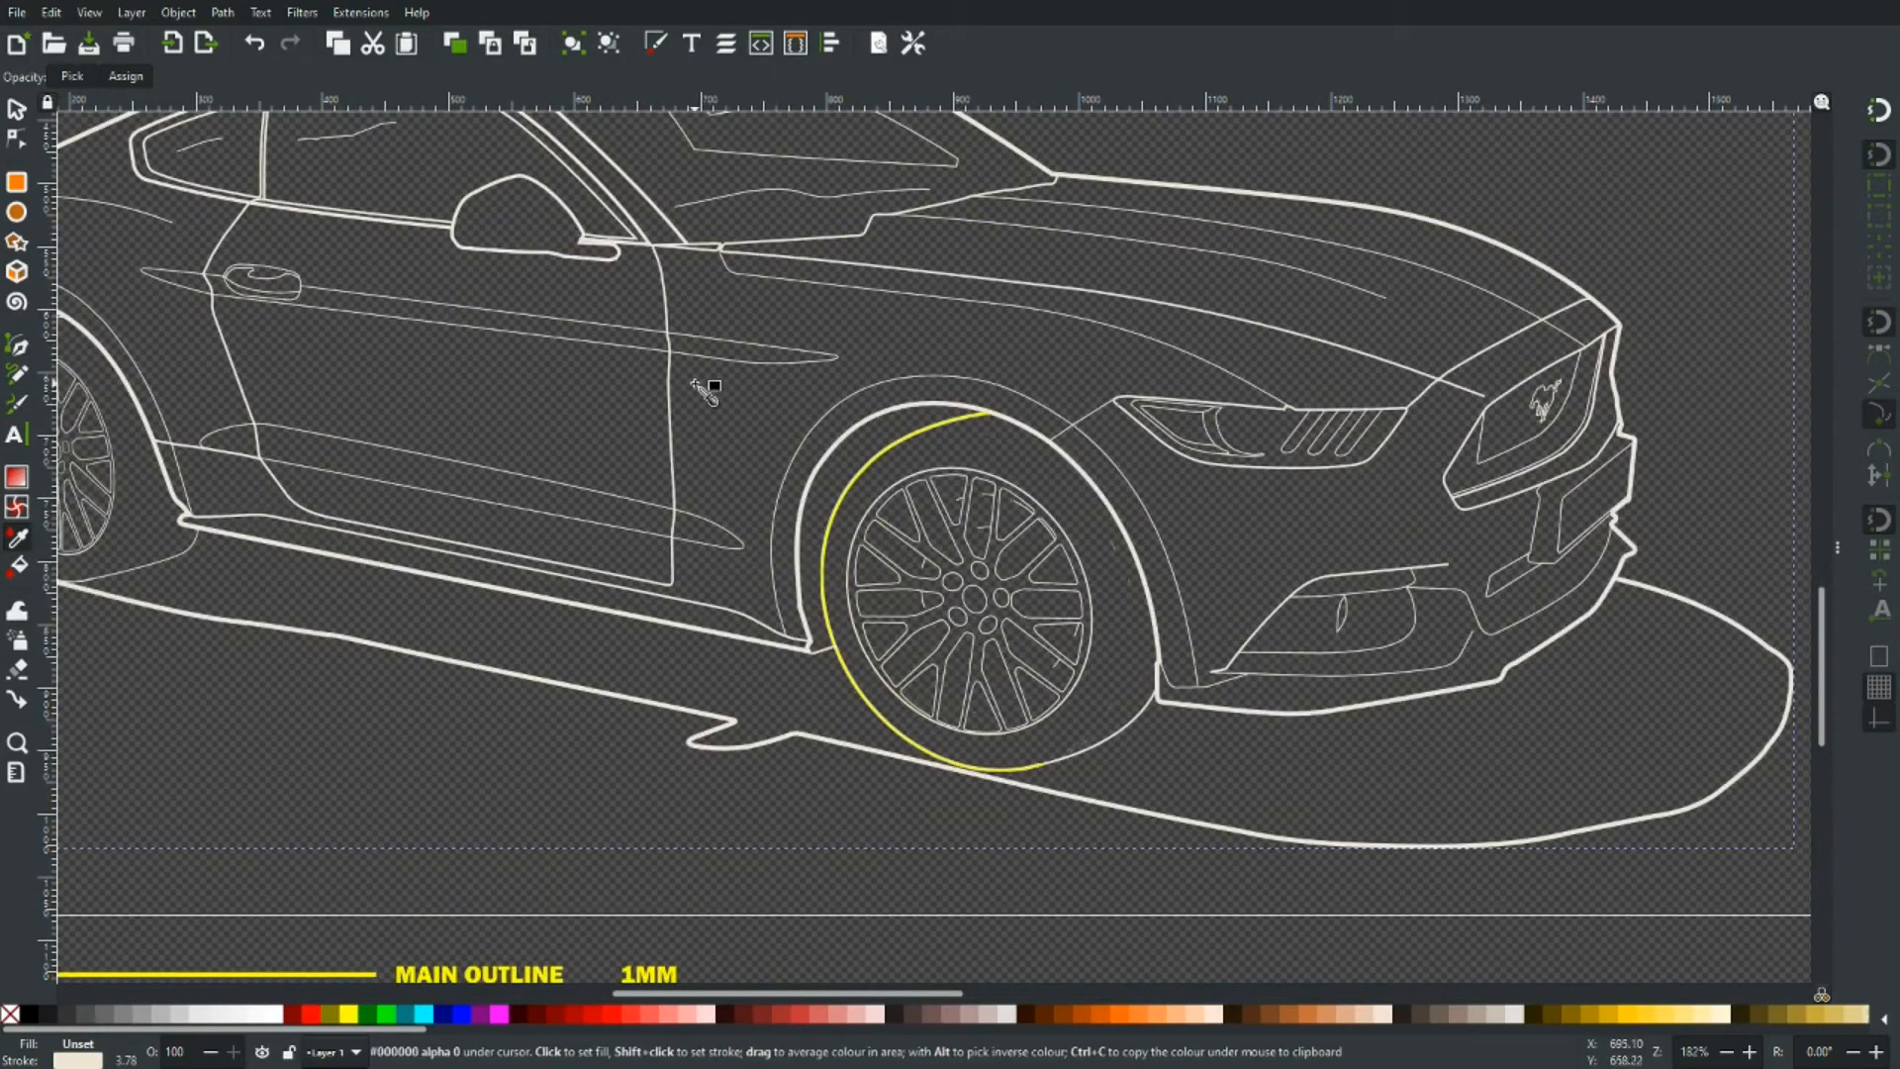
left_click(16, 110)
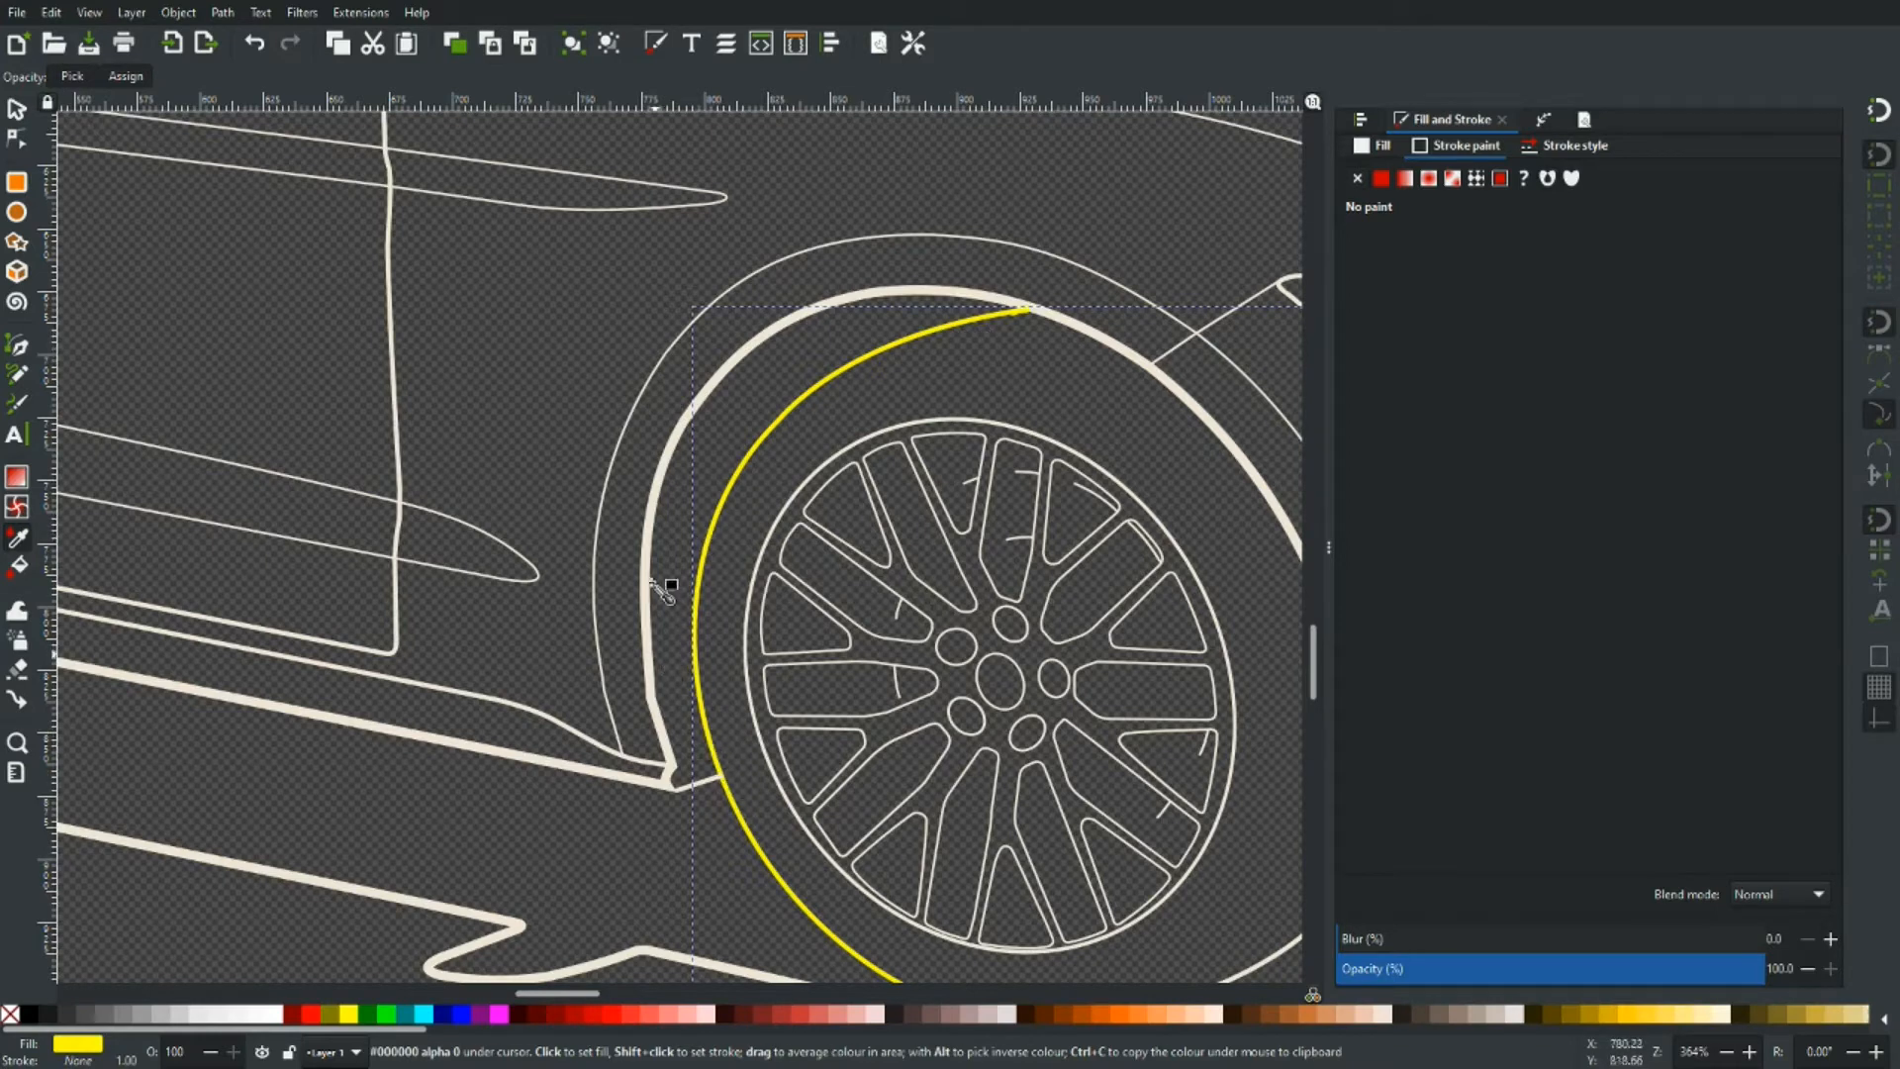
scroll(648, 574, "up", 1, "ctrl")
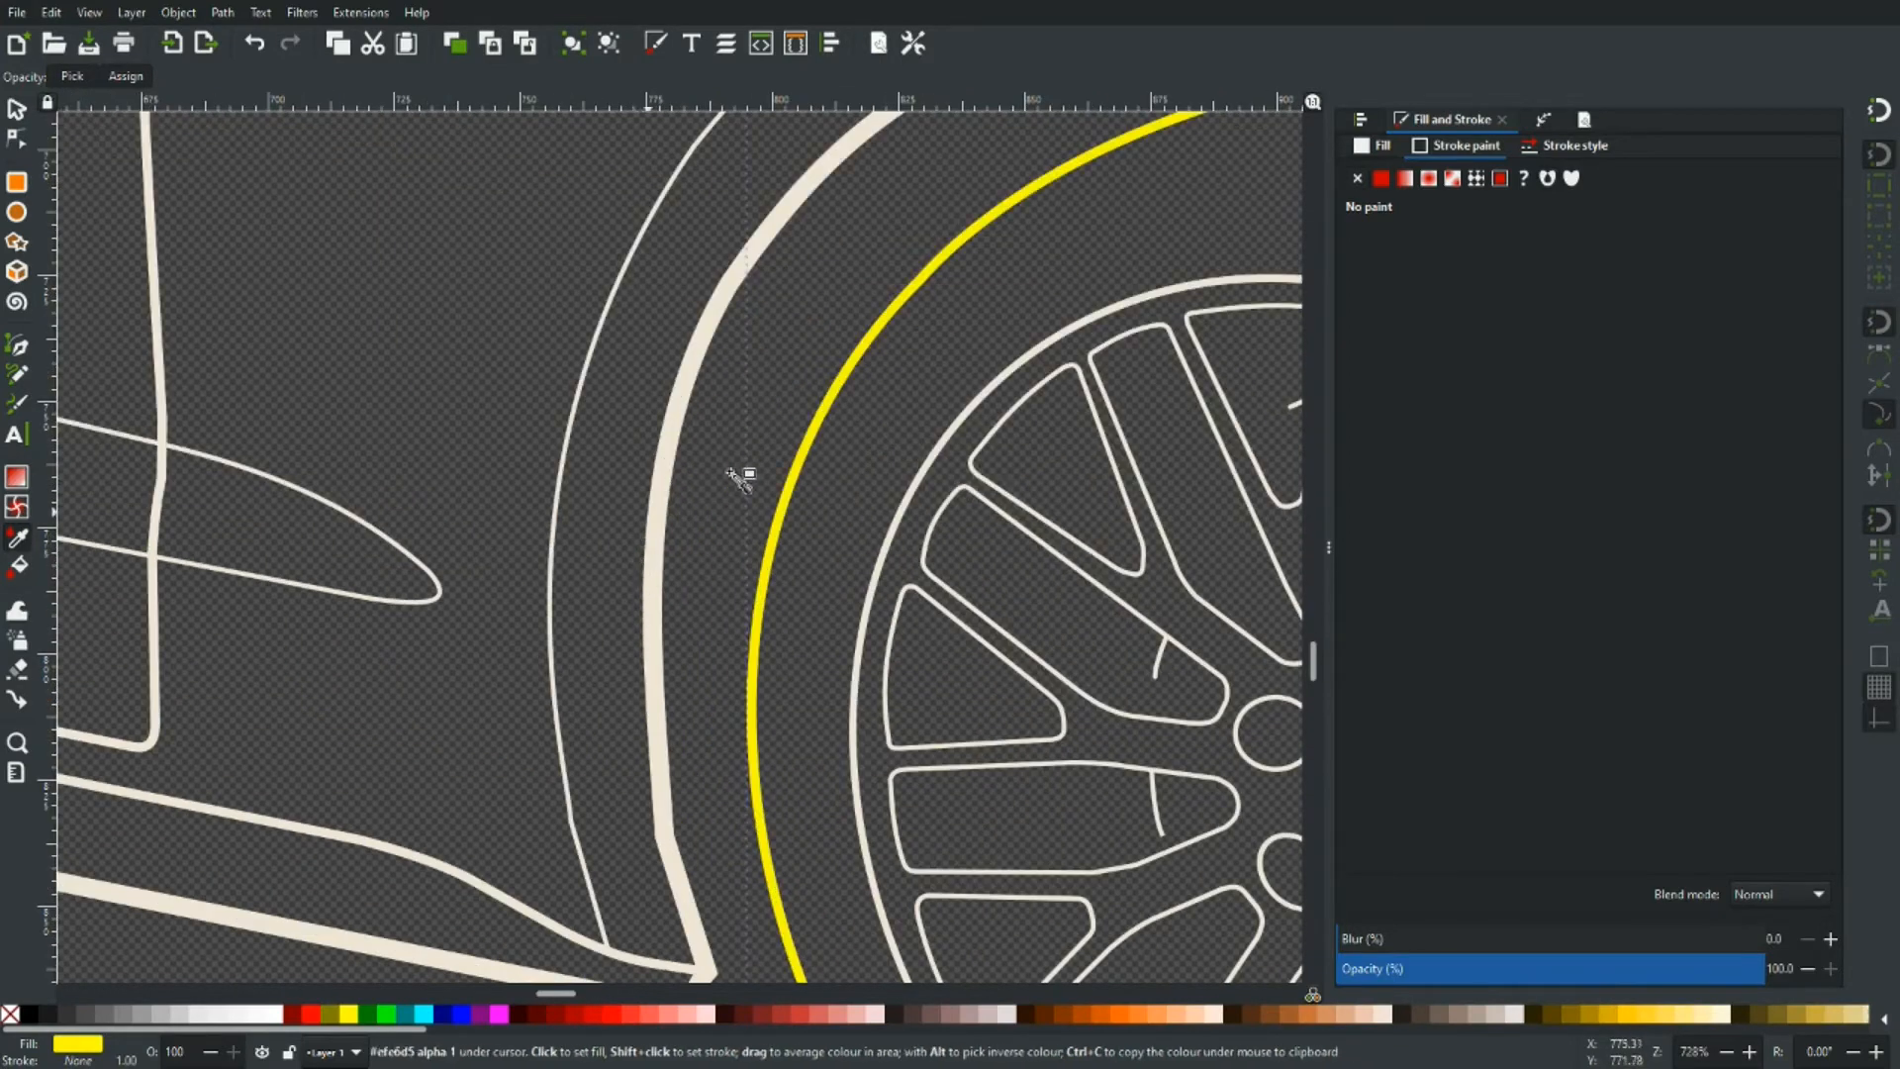
left_click(656, 512)
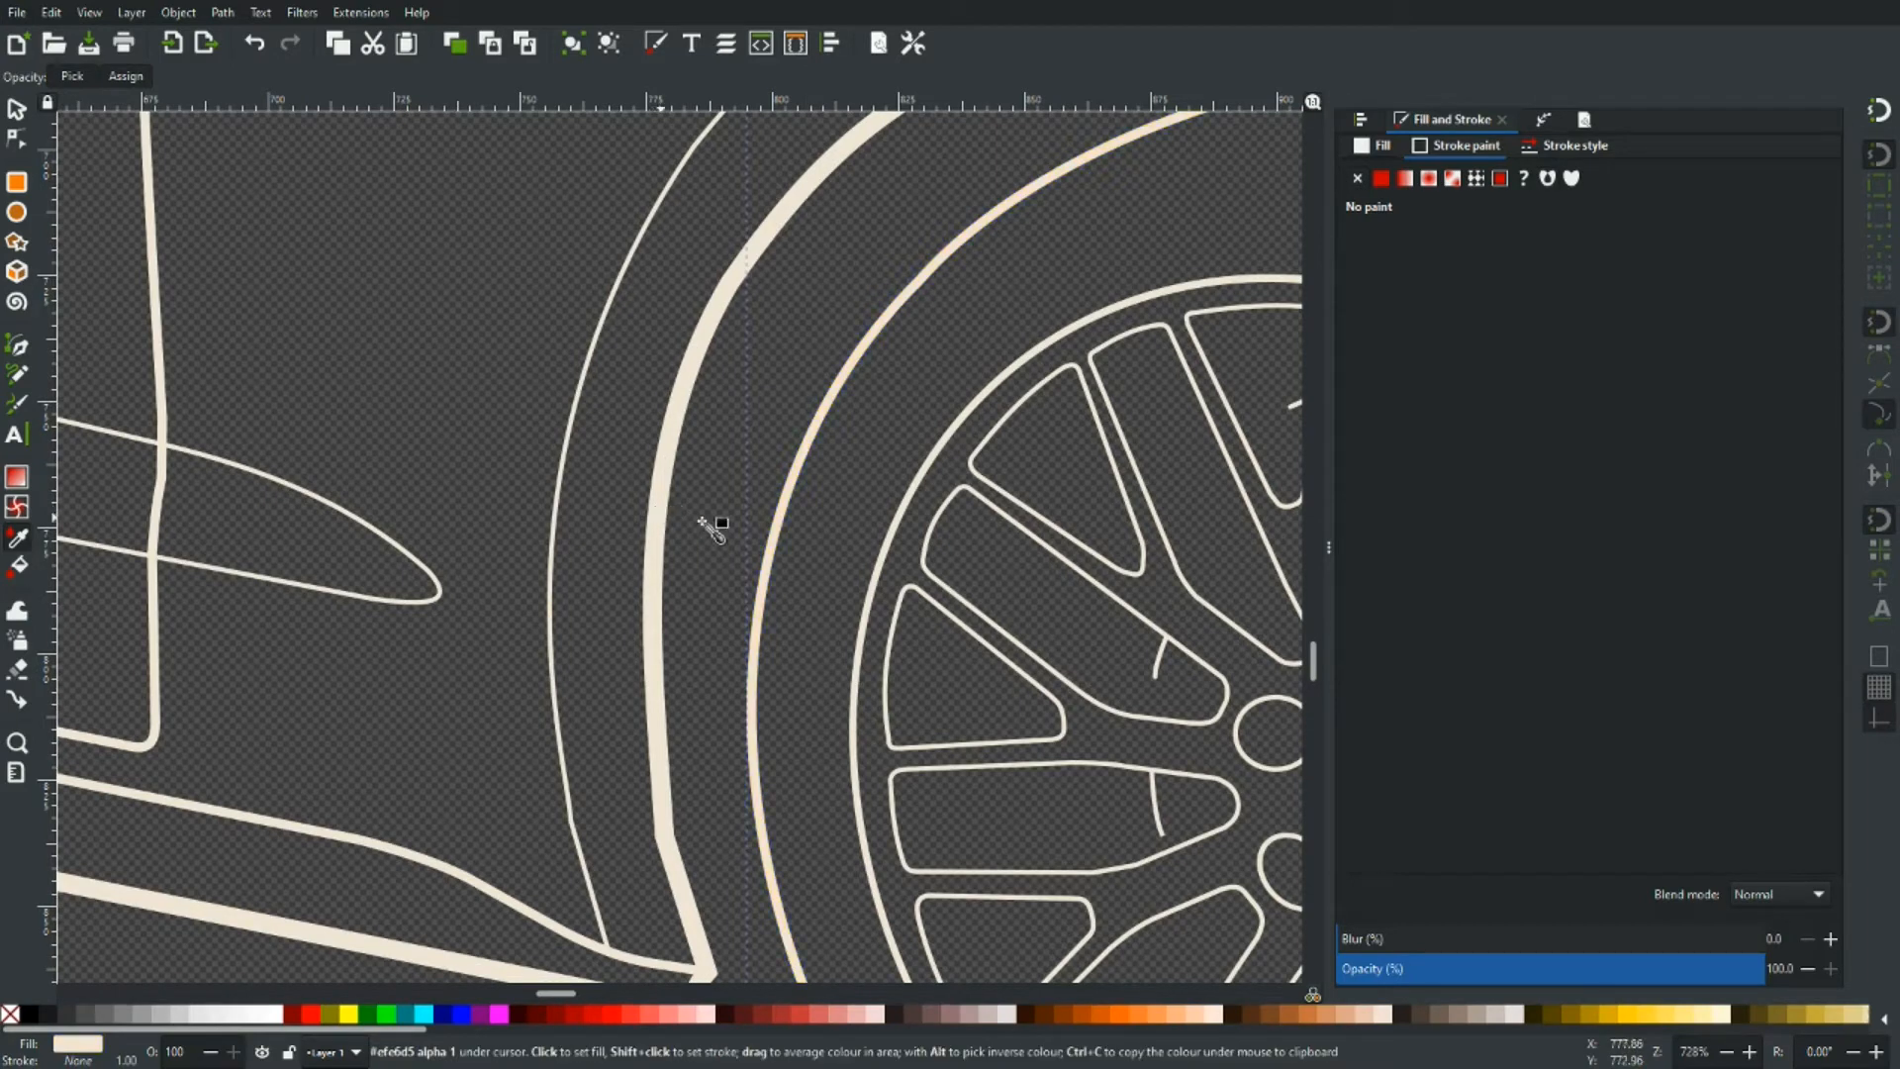
scroll(869, 491, "down", 6, "ctrl")
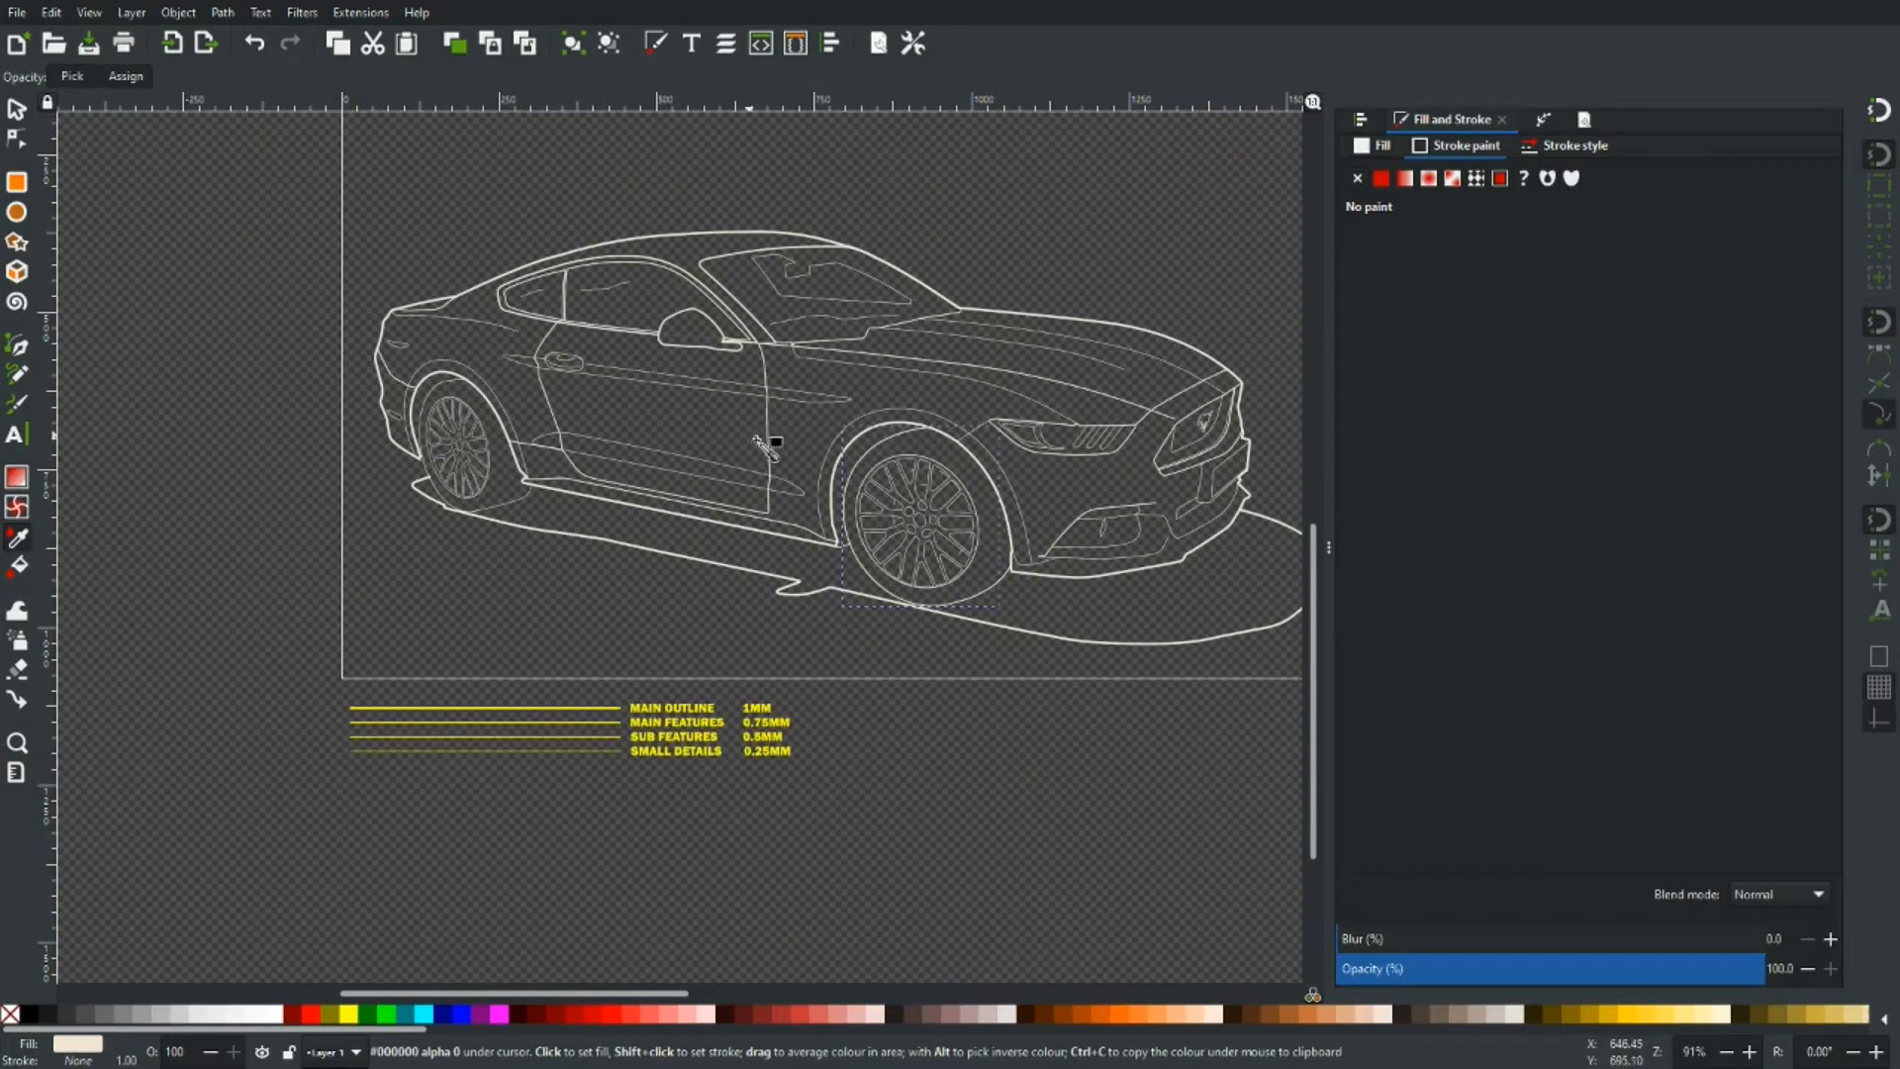
- Delete the yellow line-thickness legend below the page
scroll(752, 446, "up", 4)
left_click(17, 109)
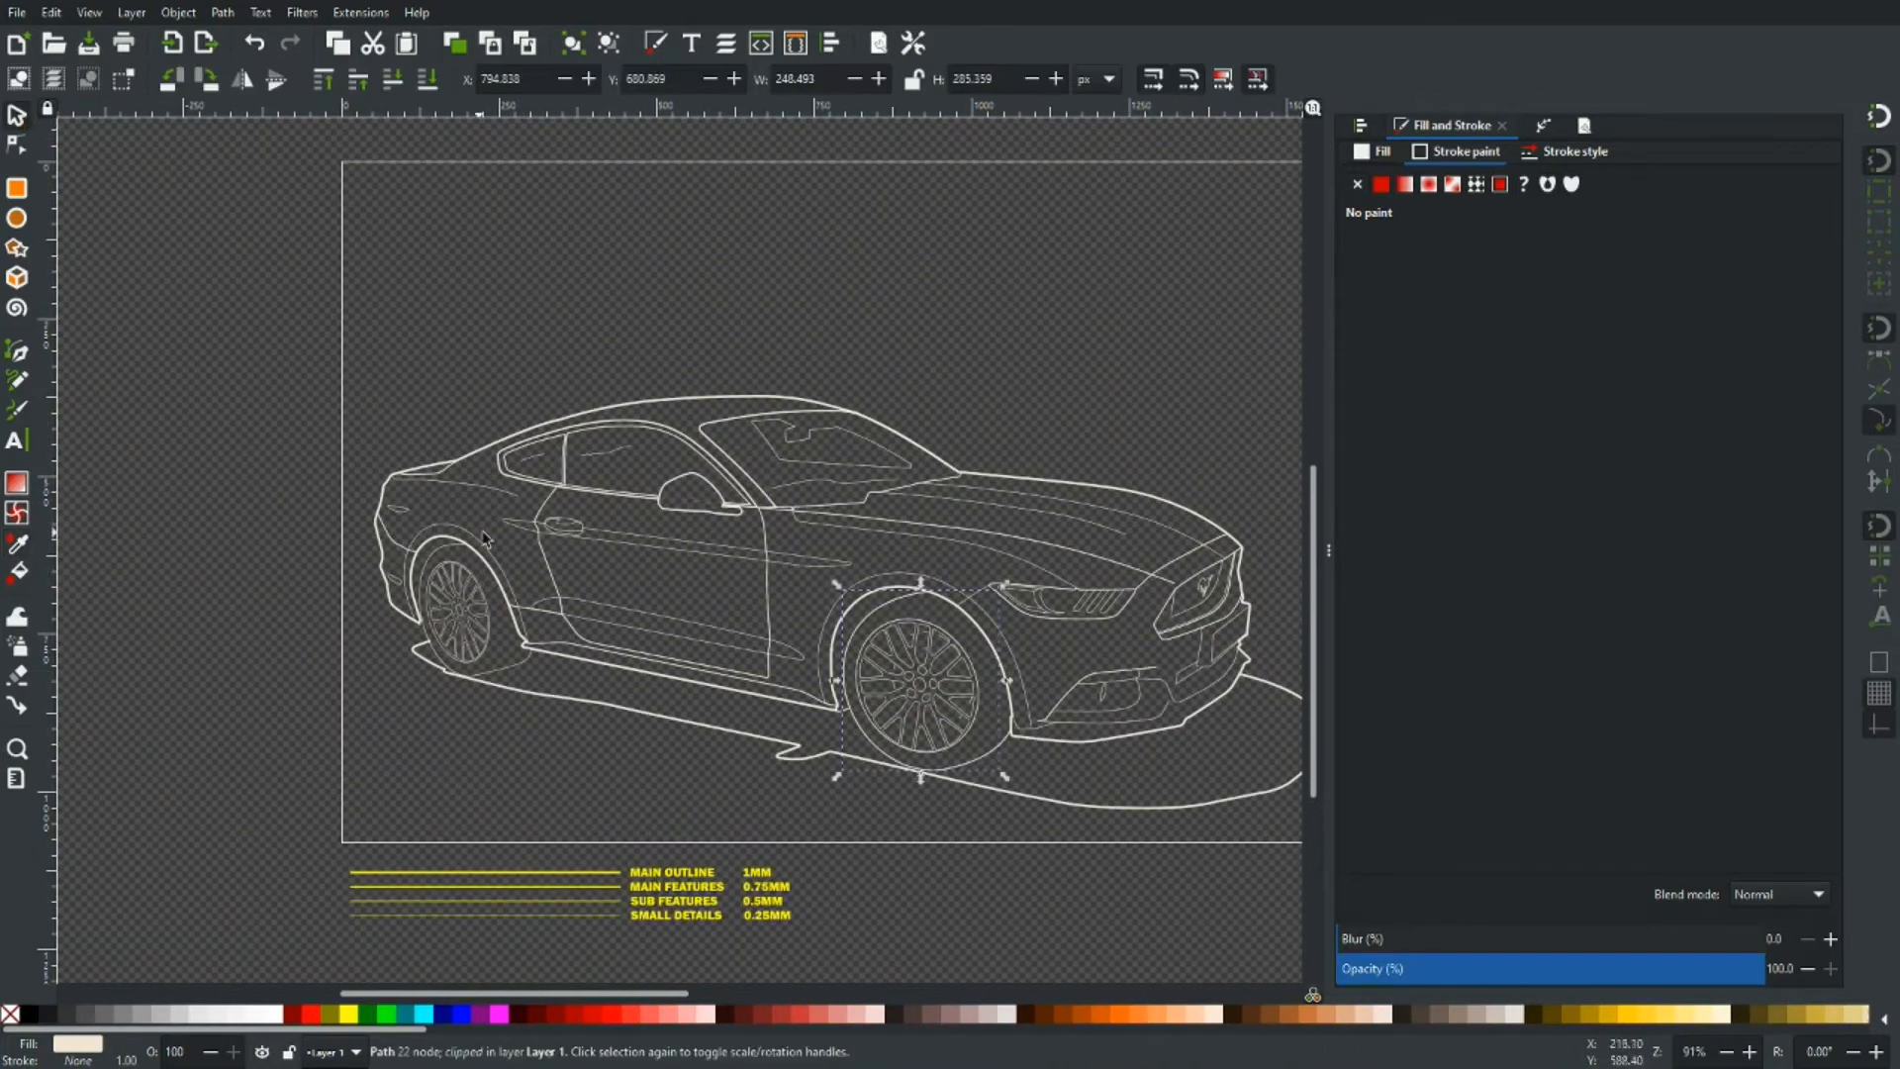
scroll(538, 565, "down", 2)
left_click_drag(871, 880, 247, 770)
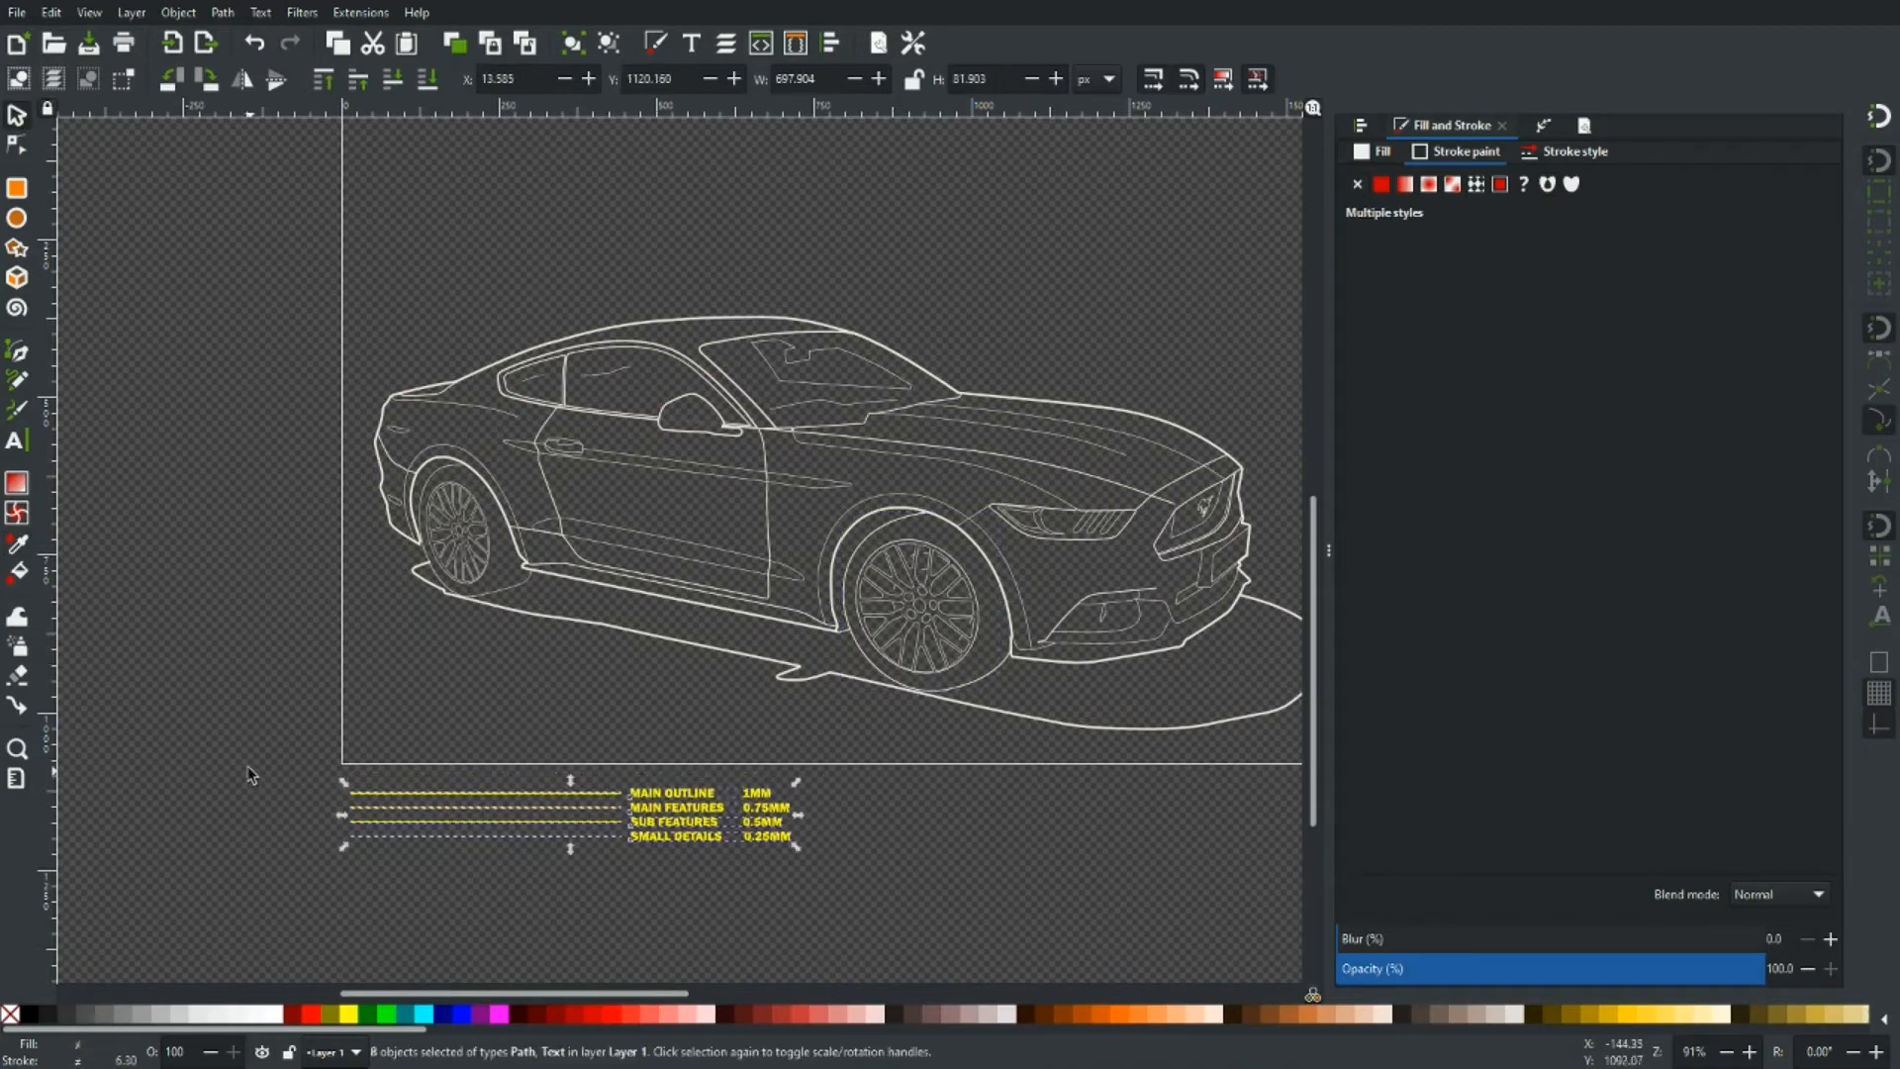
key("Delete")
- Return the orange background to the page at X 0, Y 0, behind the car drawing
scroll(634, 782, "down", 4, "ctrl")
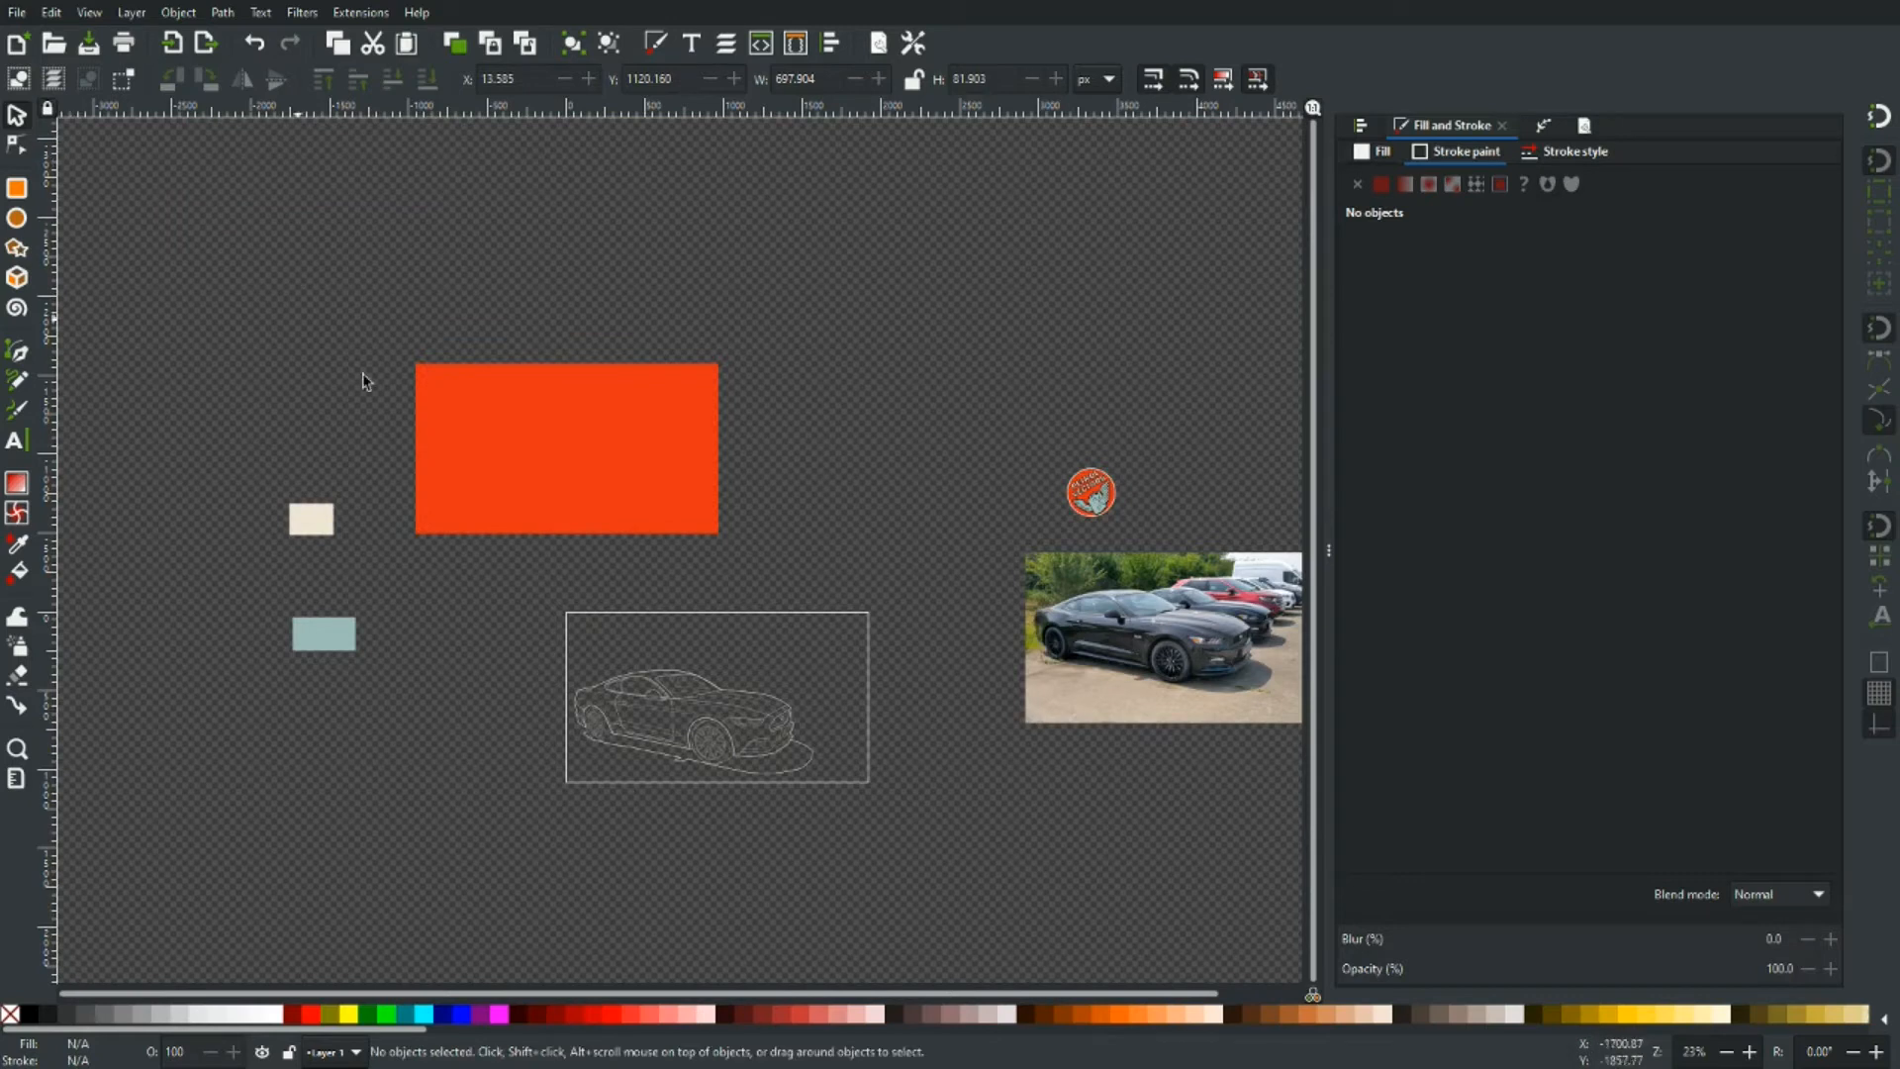
left_click(540, 501)
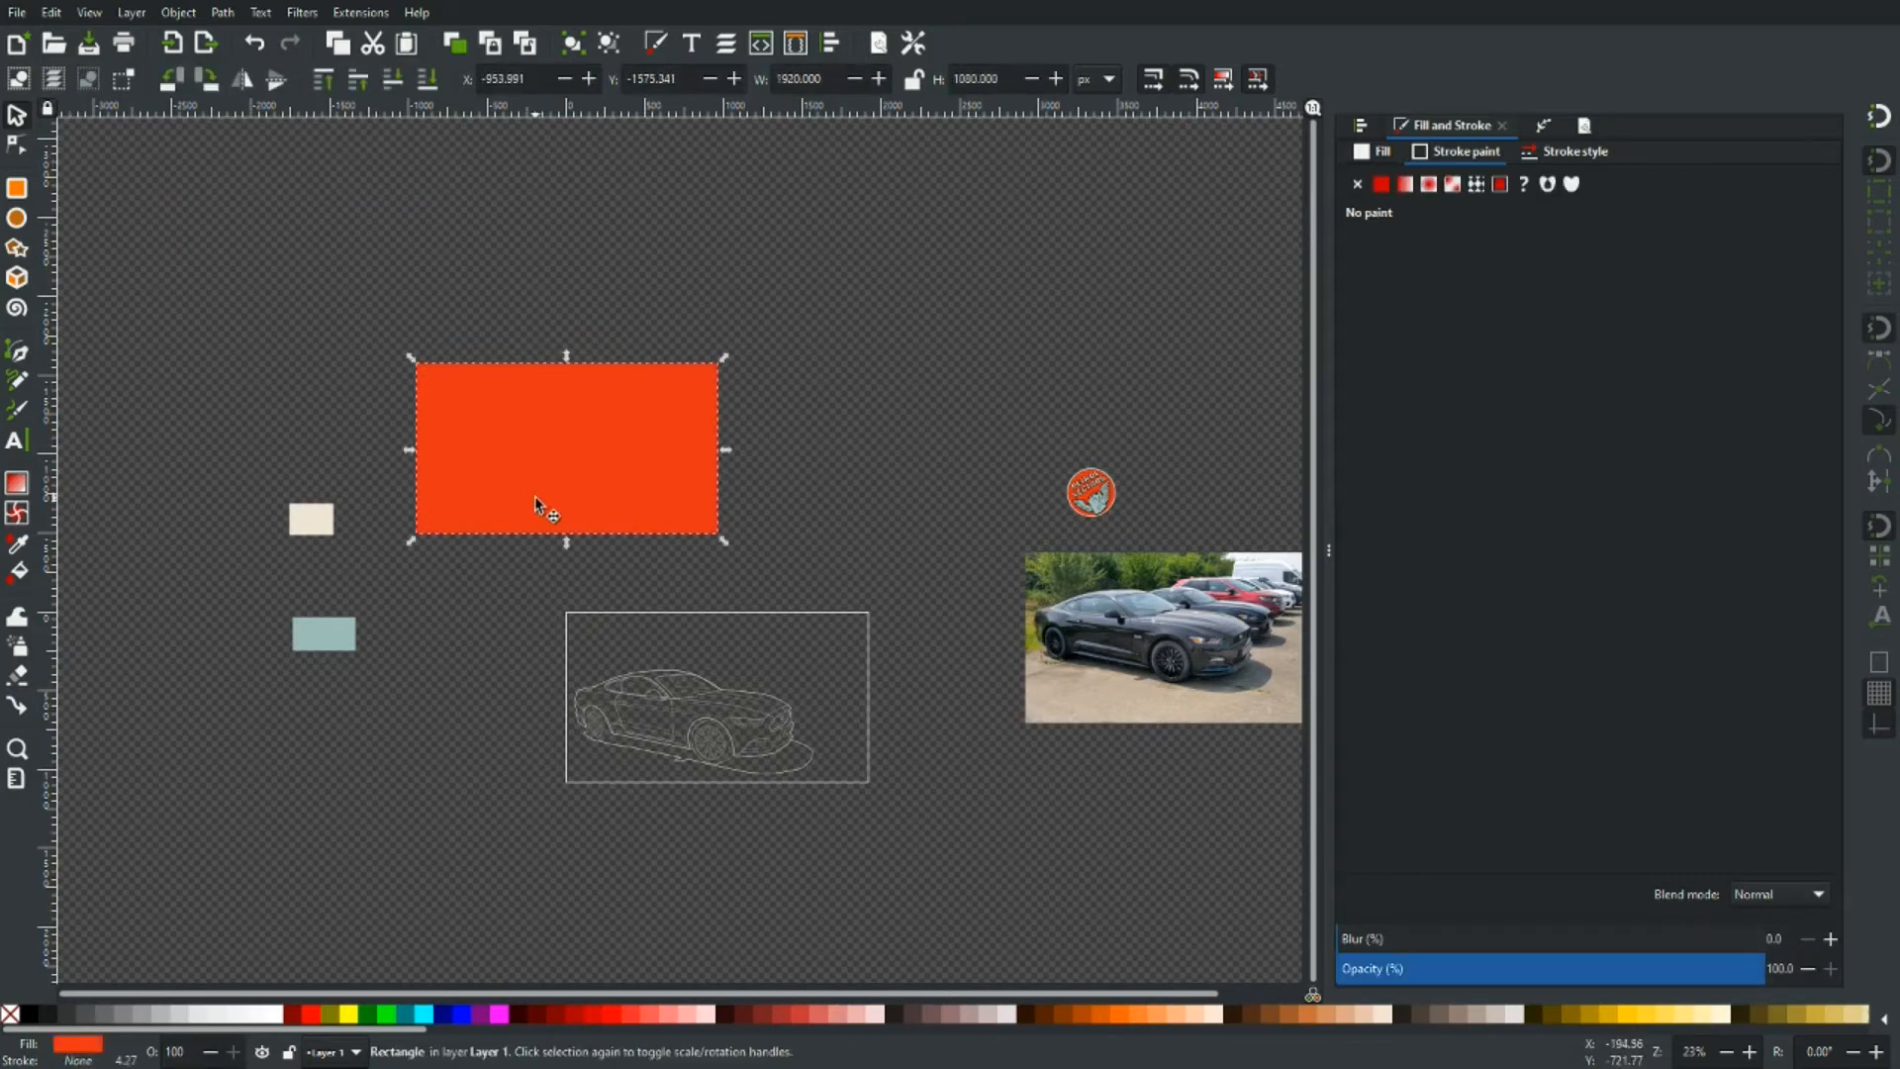
triple_click(531, 78)
type("0")
key("Return")
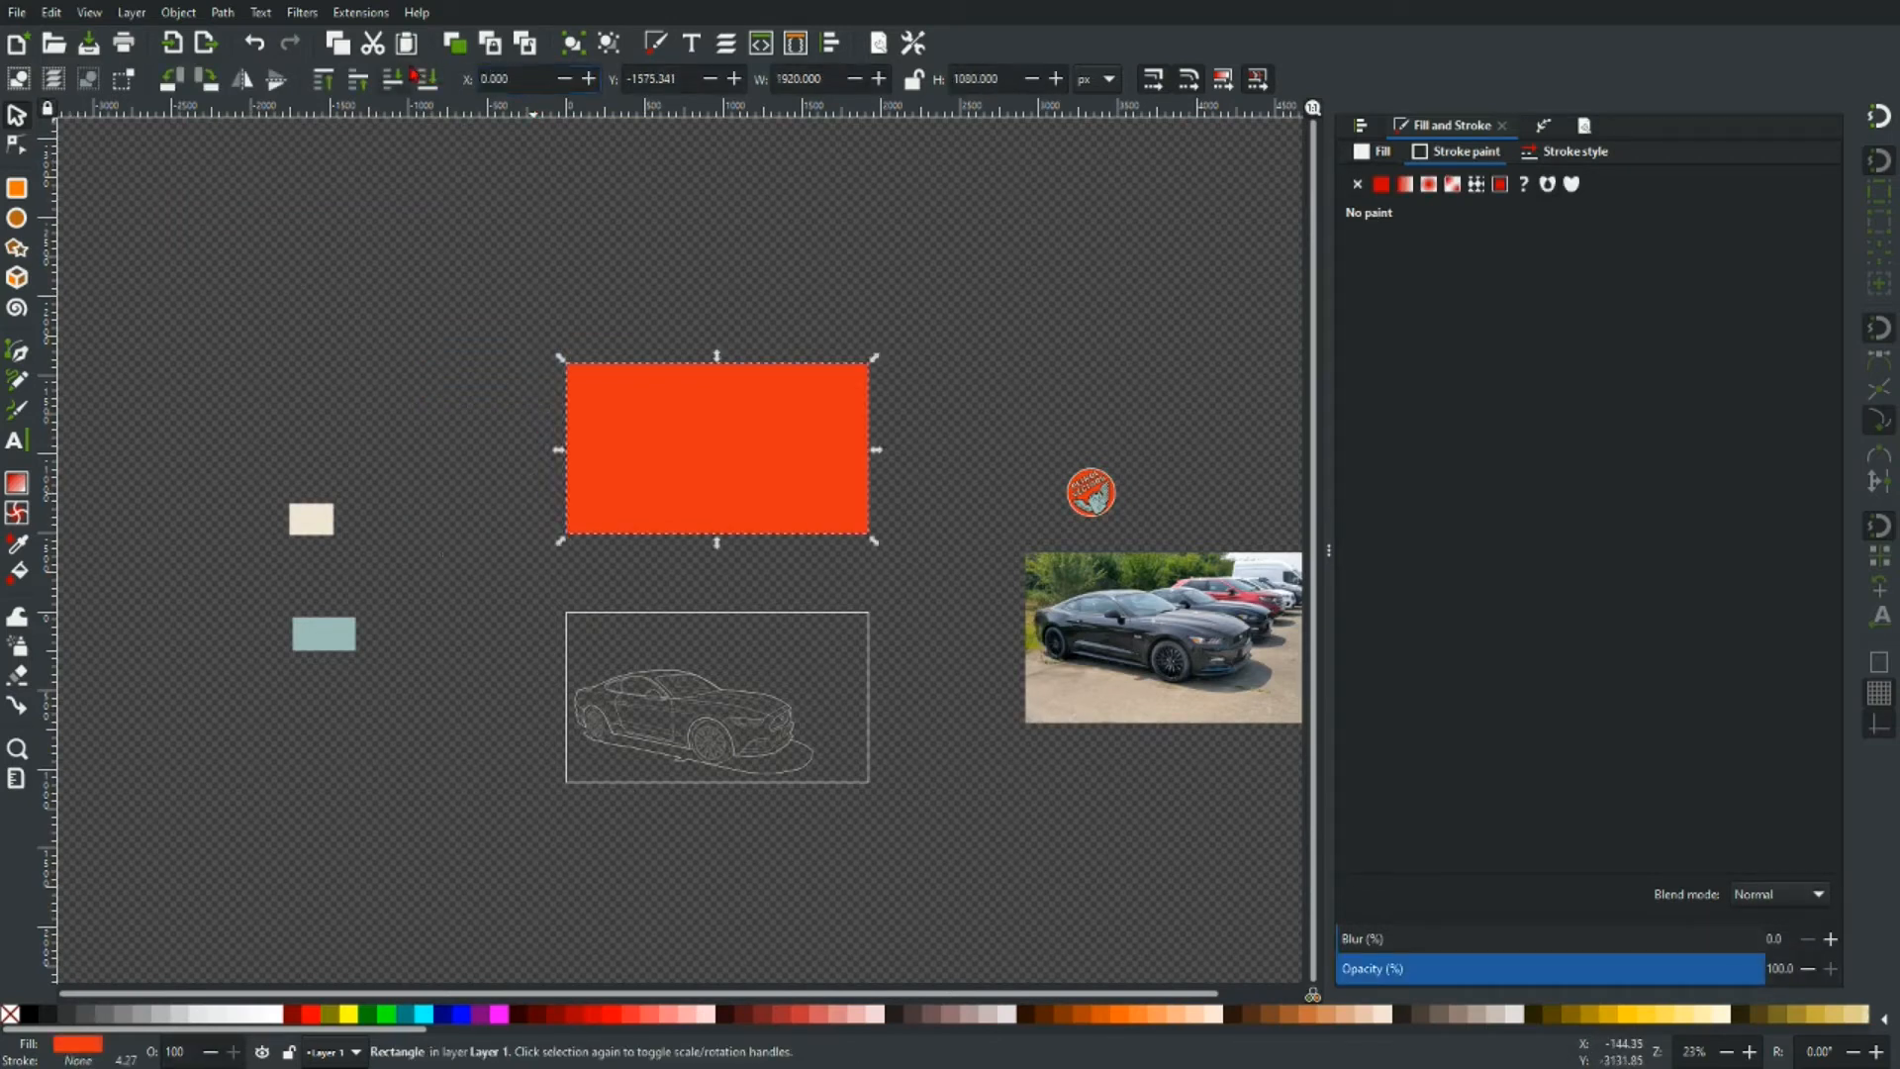
left_click_drag(689, 79, 595, 91)
type("0")
key("Return")
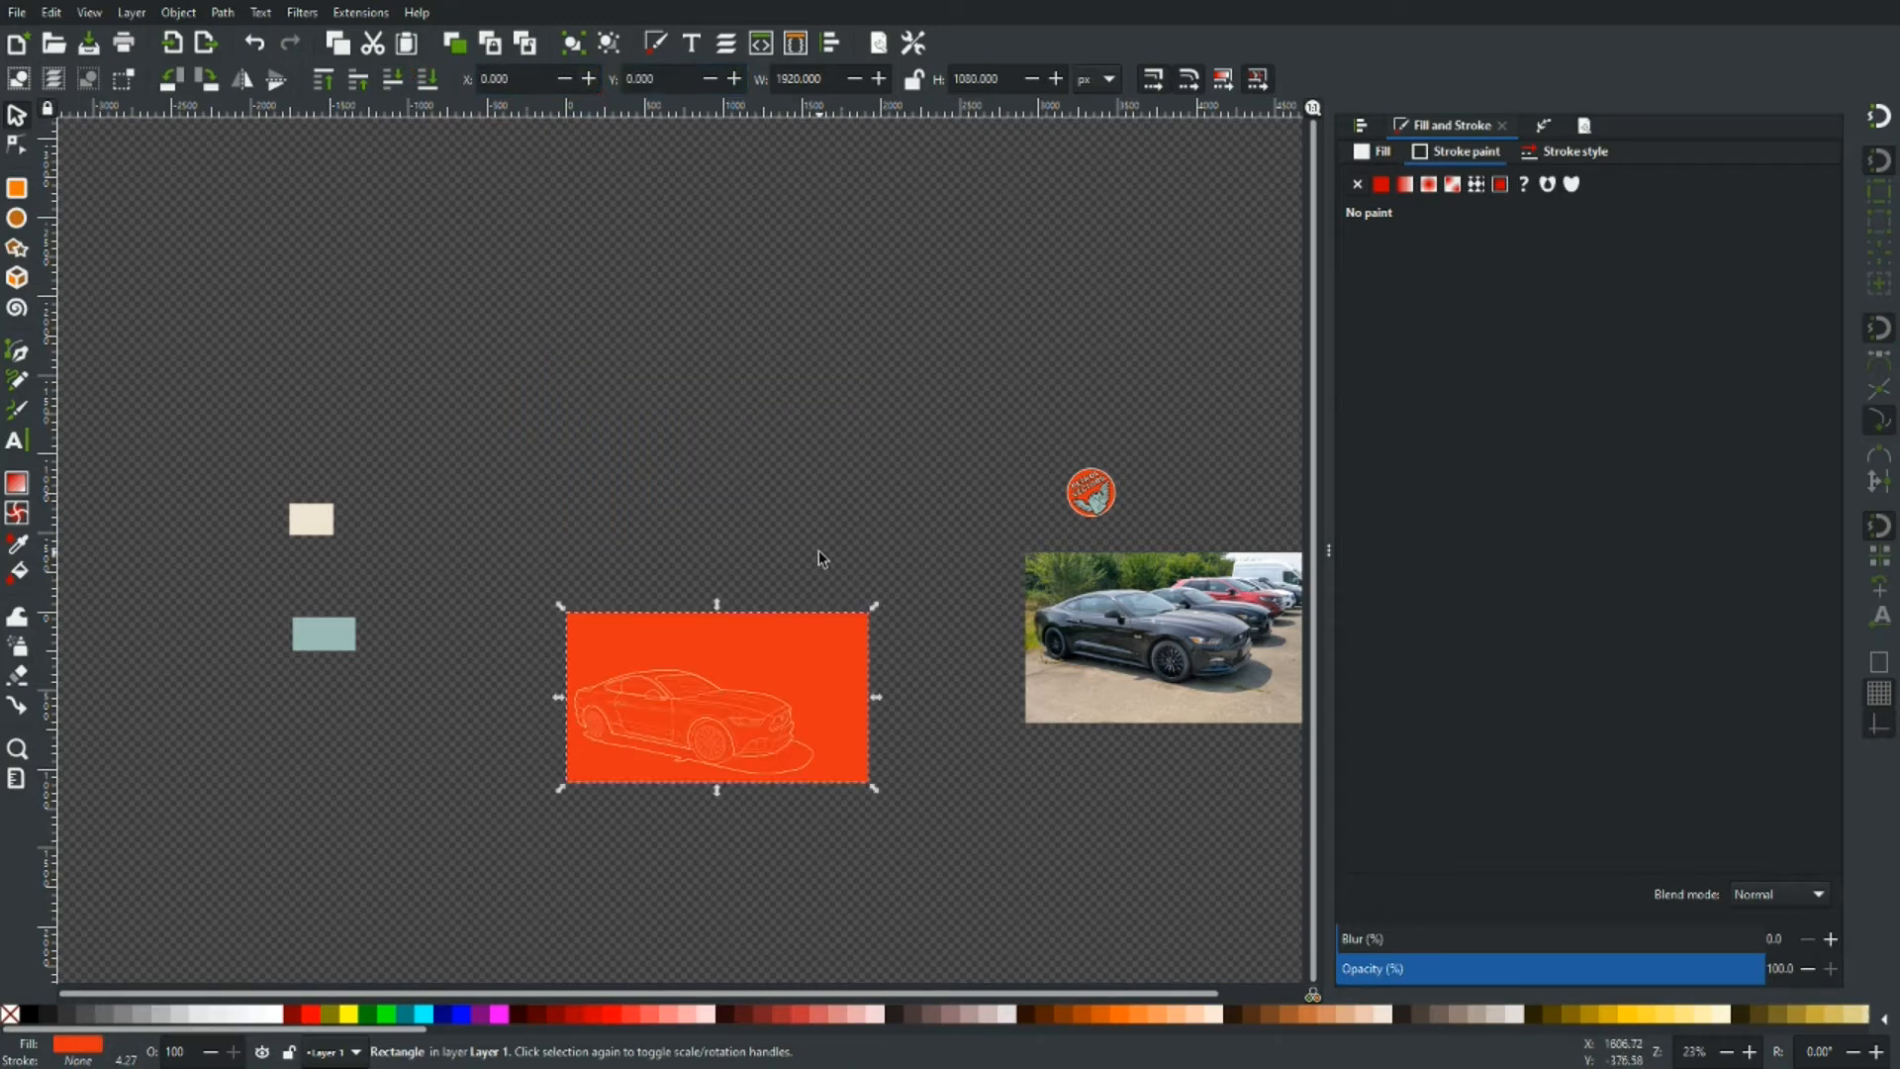
- Place the Petrol Vectors logo in the upper right corner of the orange background and enlarge it slightly
scroll(827, 709, "down", 2)
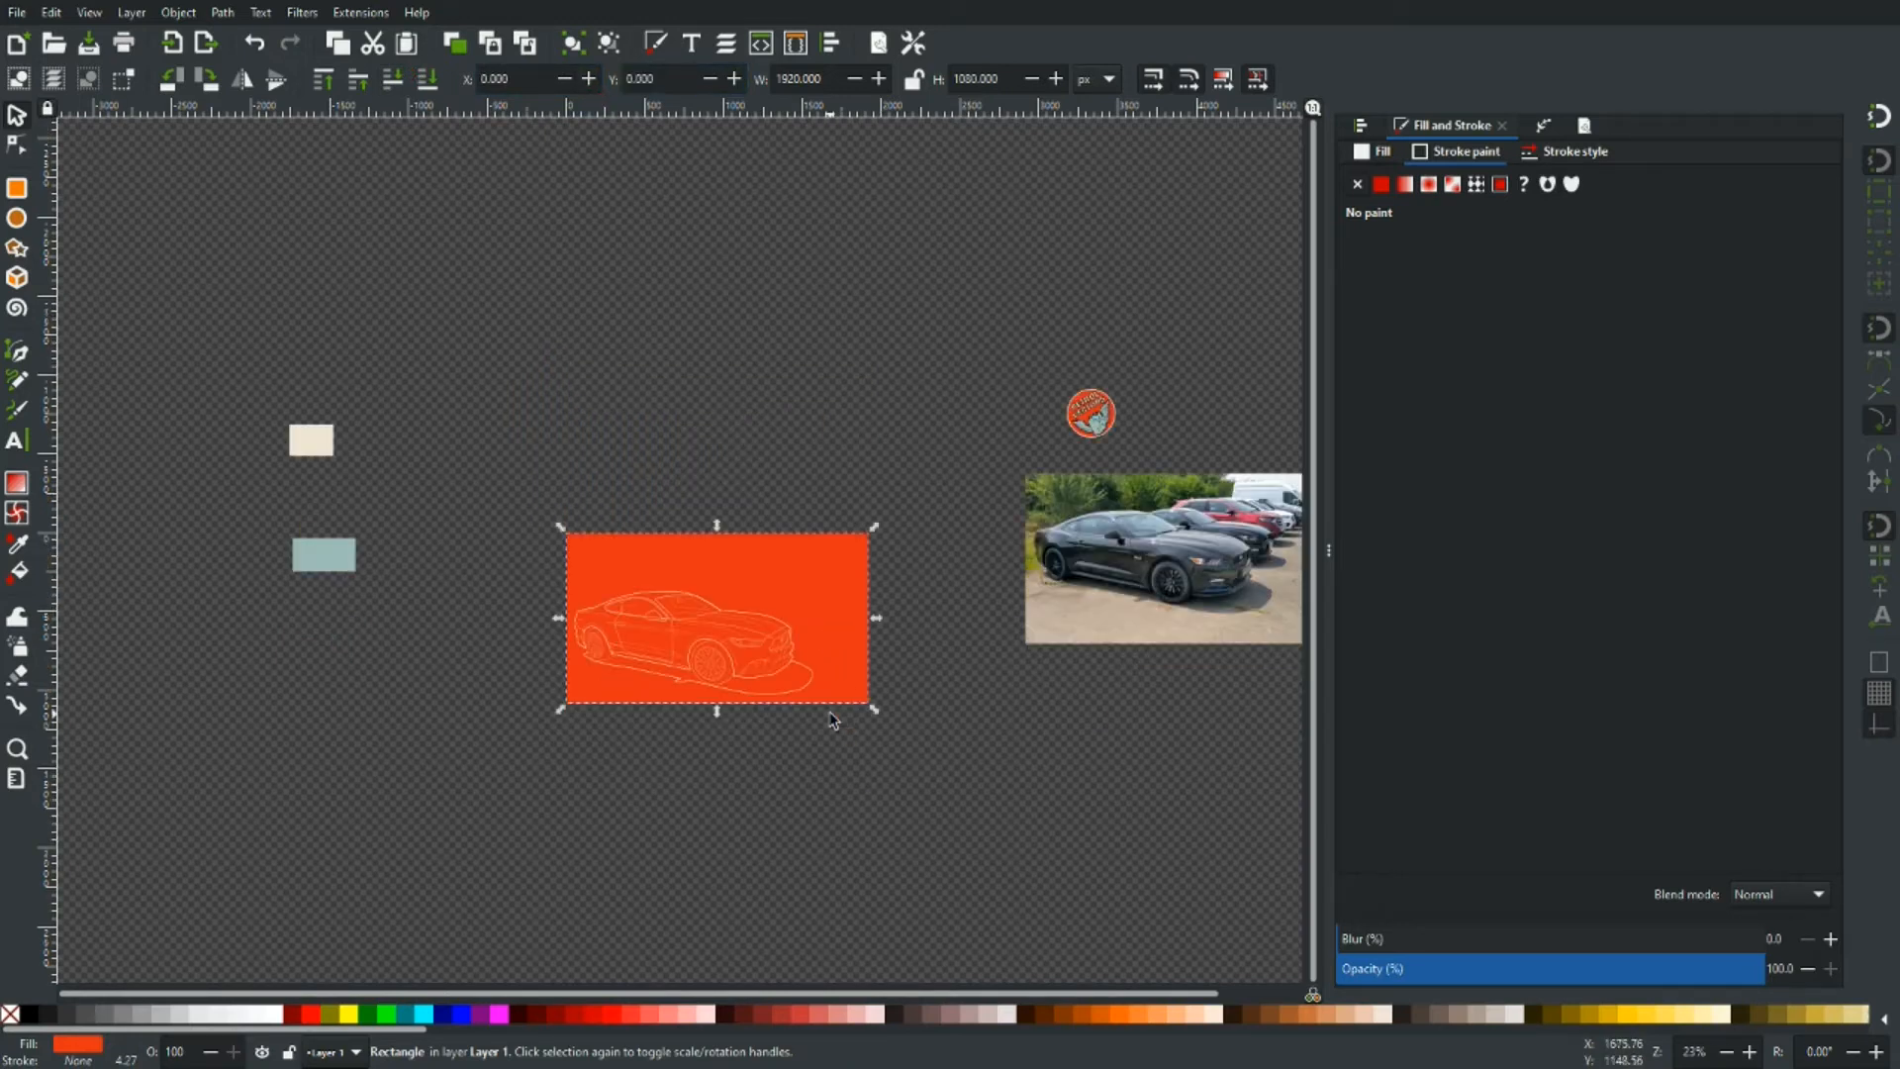
left_click(1088, 417)
left_click_drag(1088, 418, 827, 572)
scroll(827, 571, "up", 3)
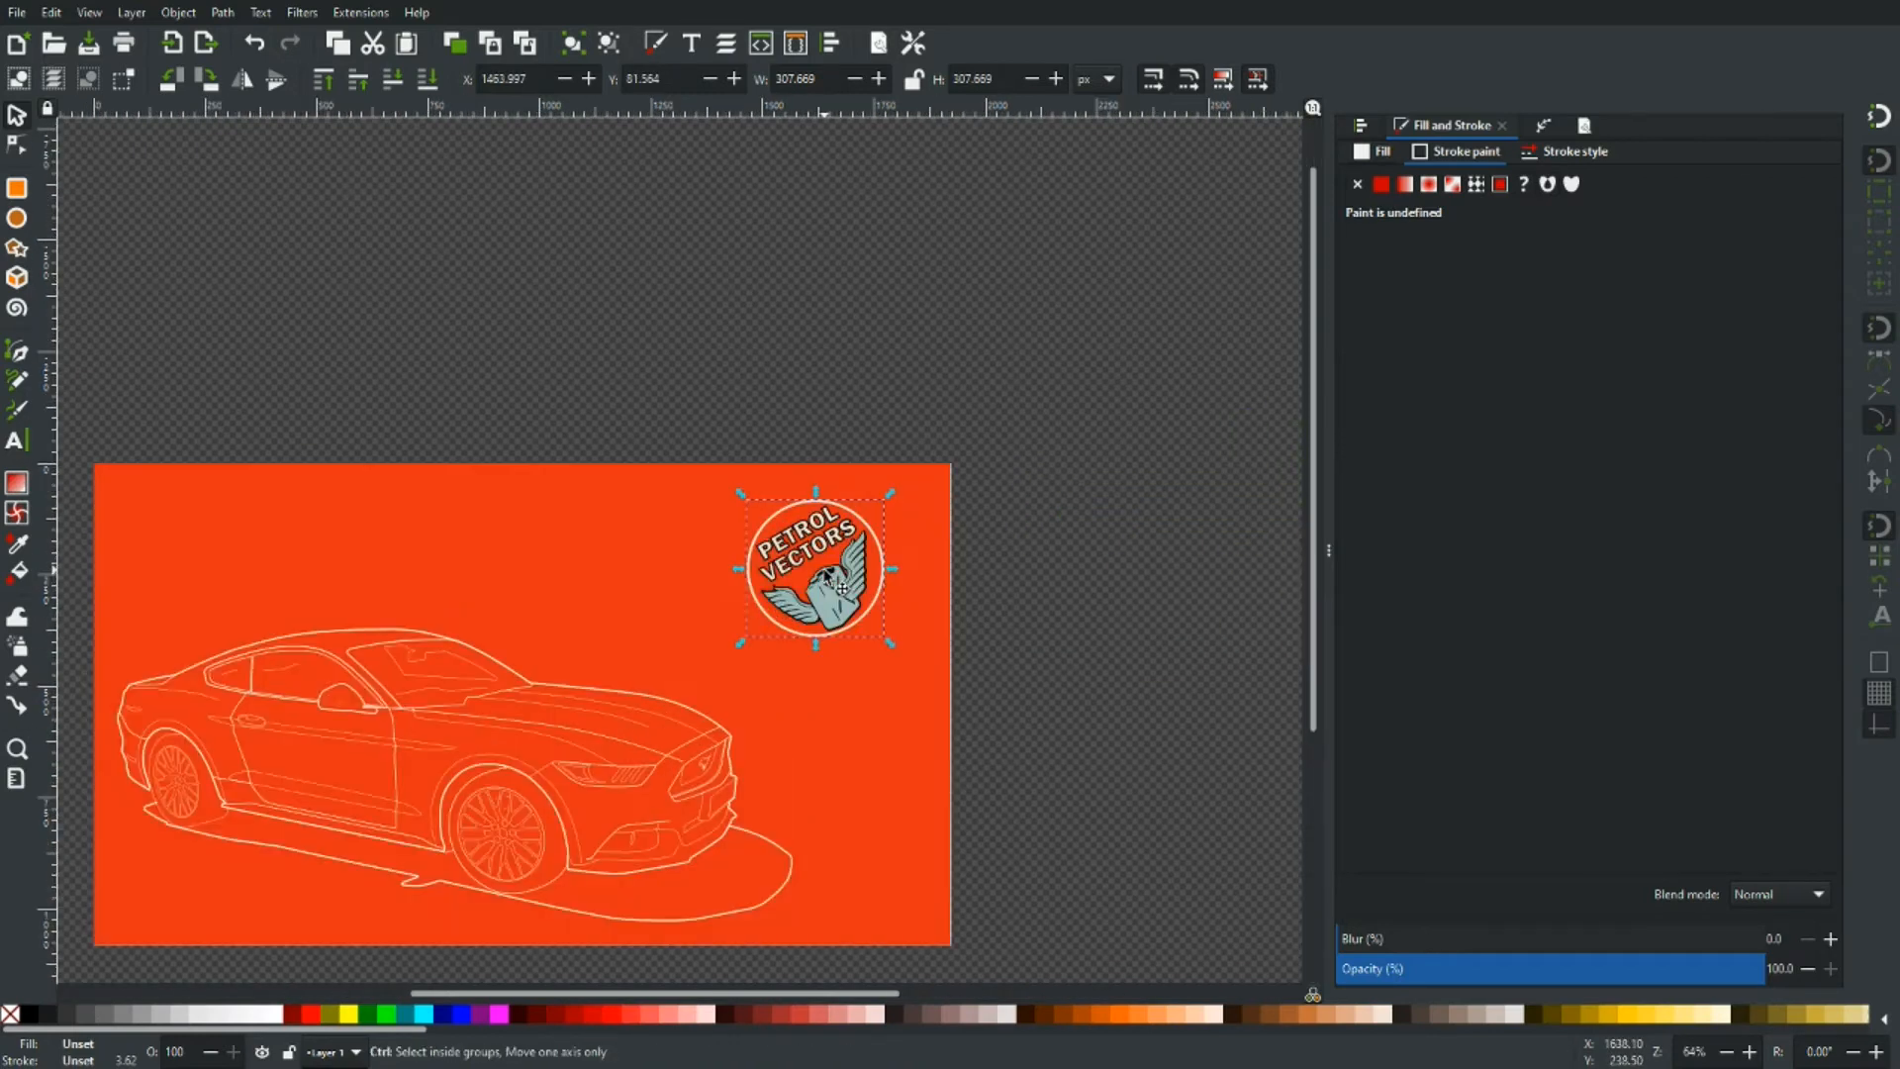
left_click_drag(739, 647, 691, 669)
scroll(608, 651, "down", 2)
- Select all the car's individual line objects and combine them into one group
left_click_drag(441, 889, 544, 848)
left_click(662, 707)
left_click_drag(965, 866, 189, 490)
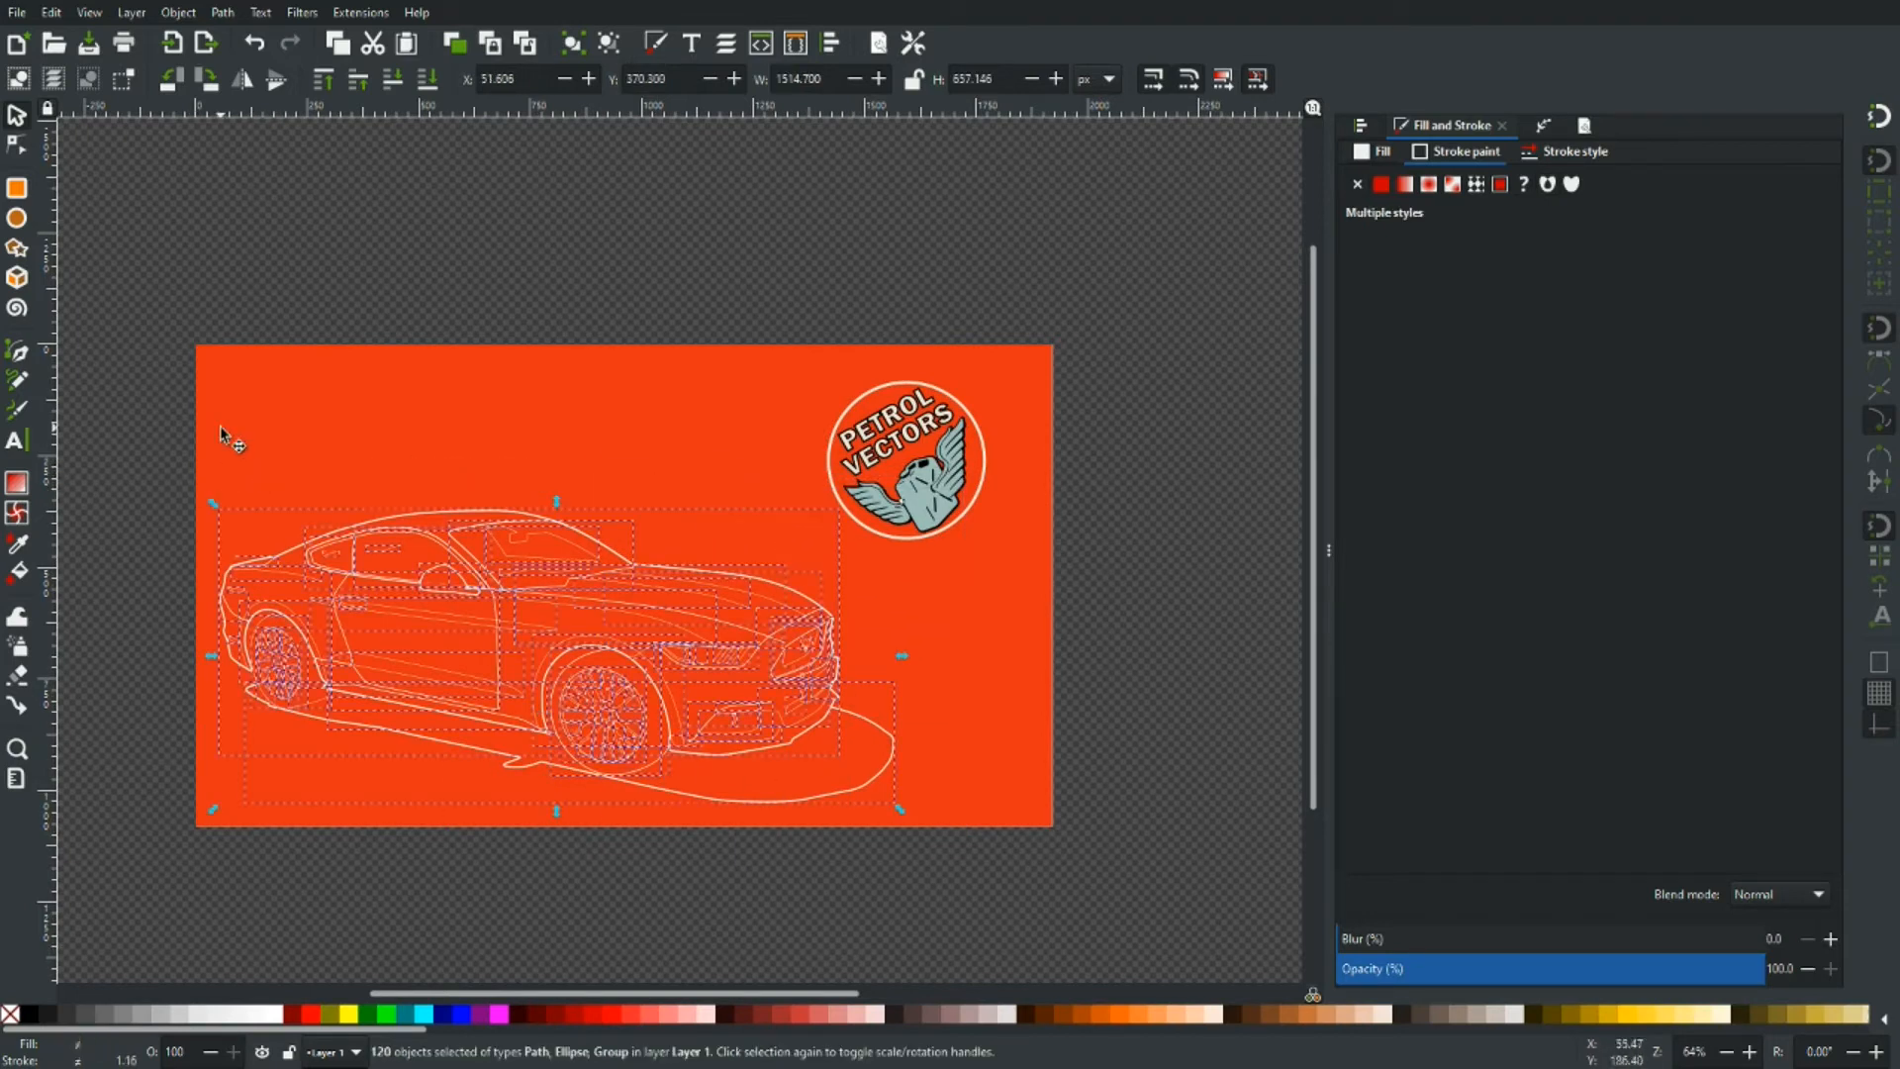
left_click(580, 50)
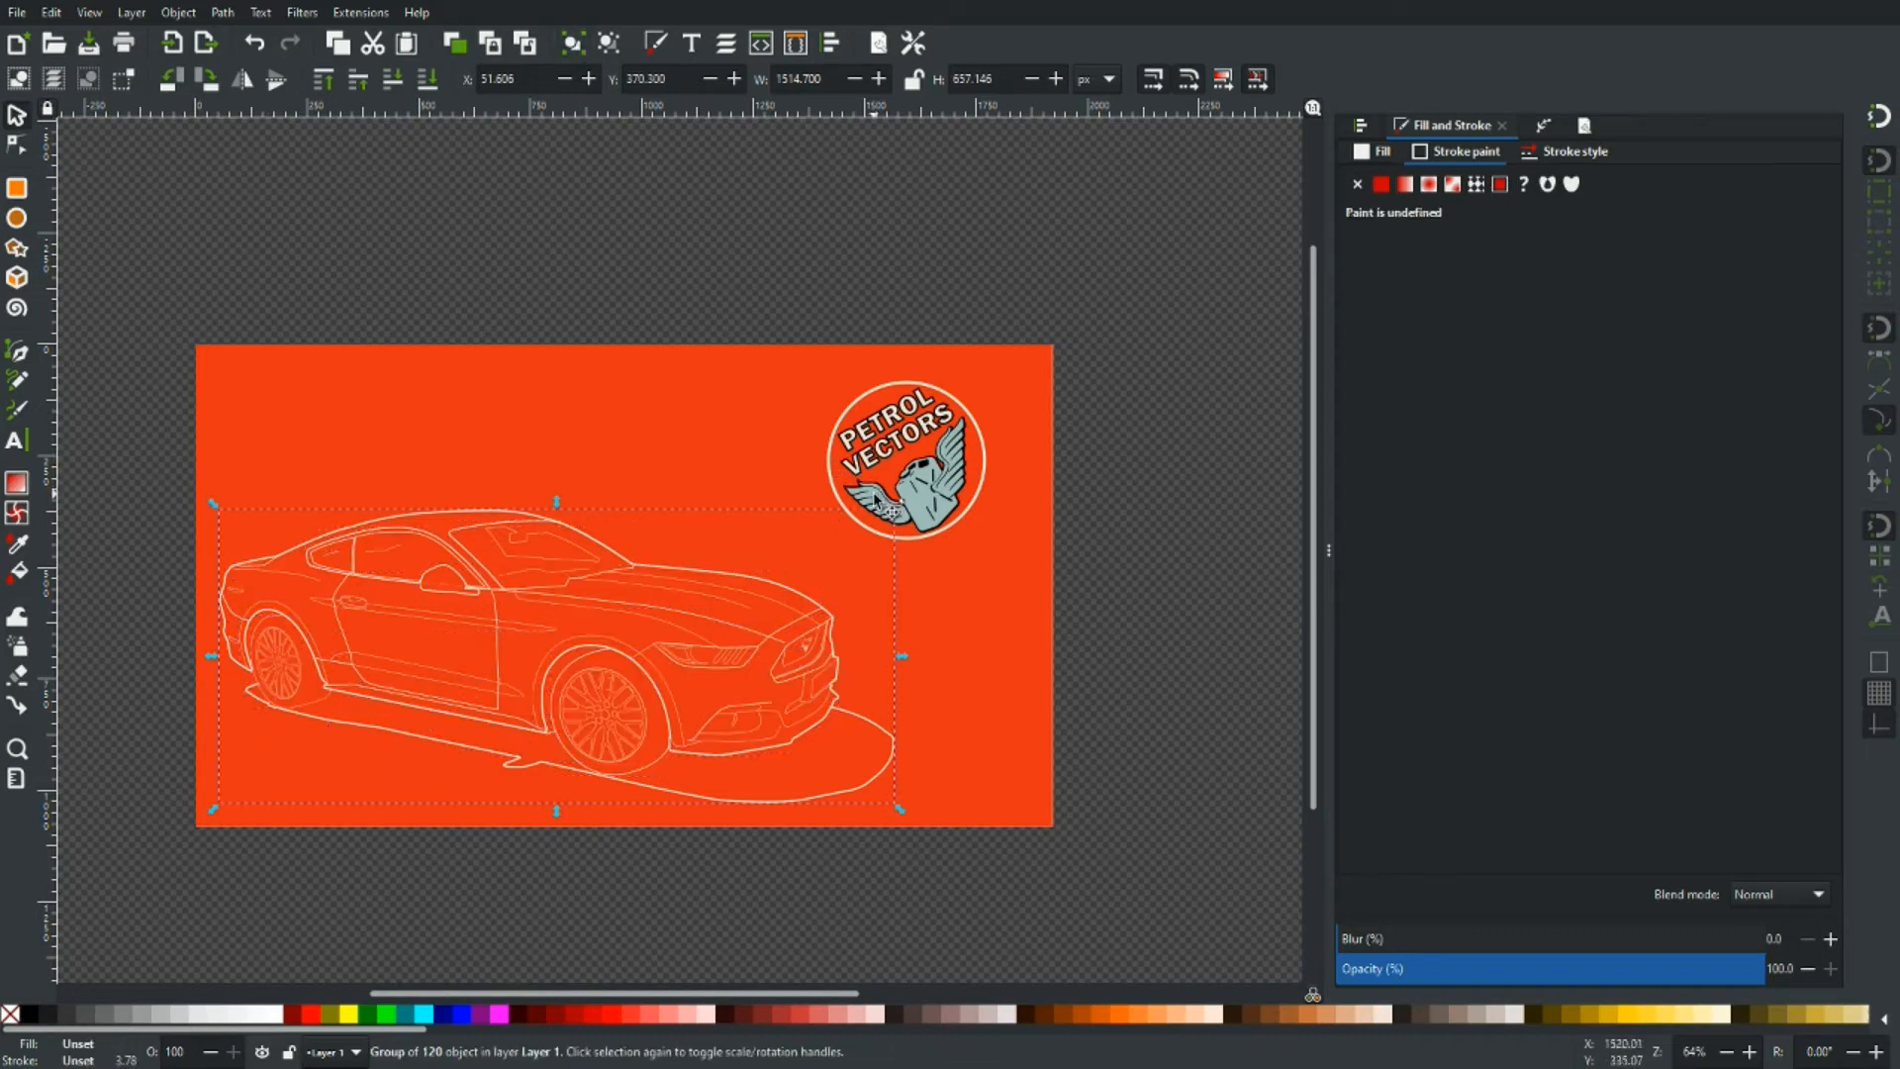
- Scale the car group up to about 1772 × 769 px and position it at about X 34, Y 285
left_click_drag(899, 508, 1014, 443)
left_click_drag(723, 580, 714, 591)
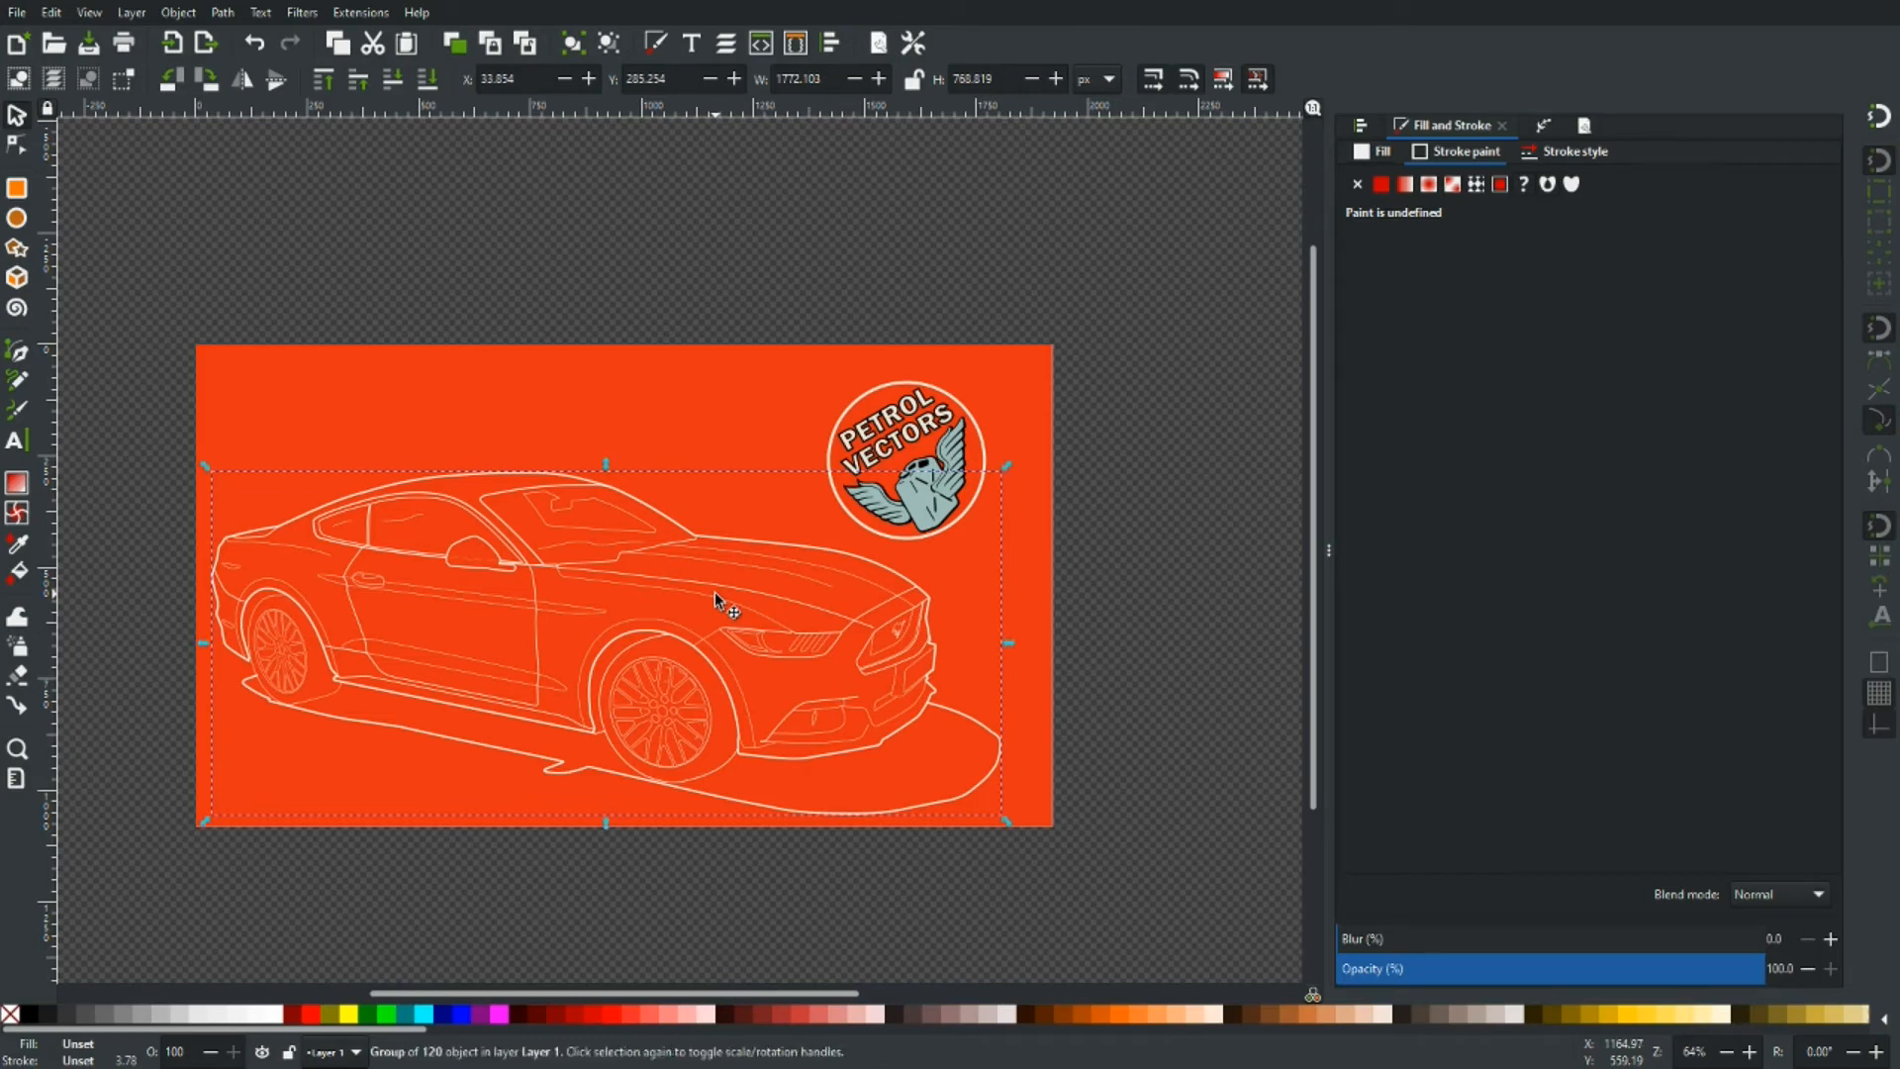
left_click(777, 289)
left_click_drag(770, 299, 821, 284)
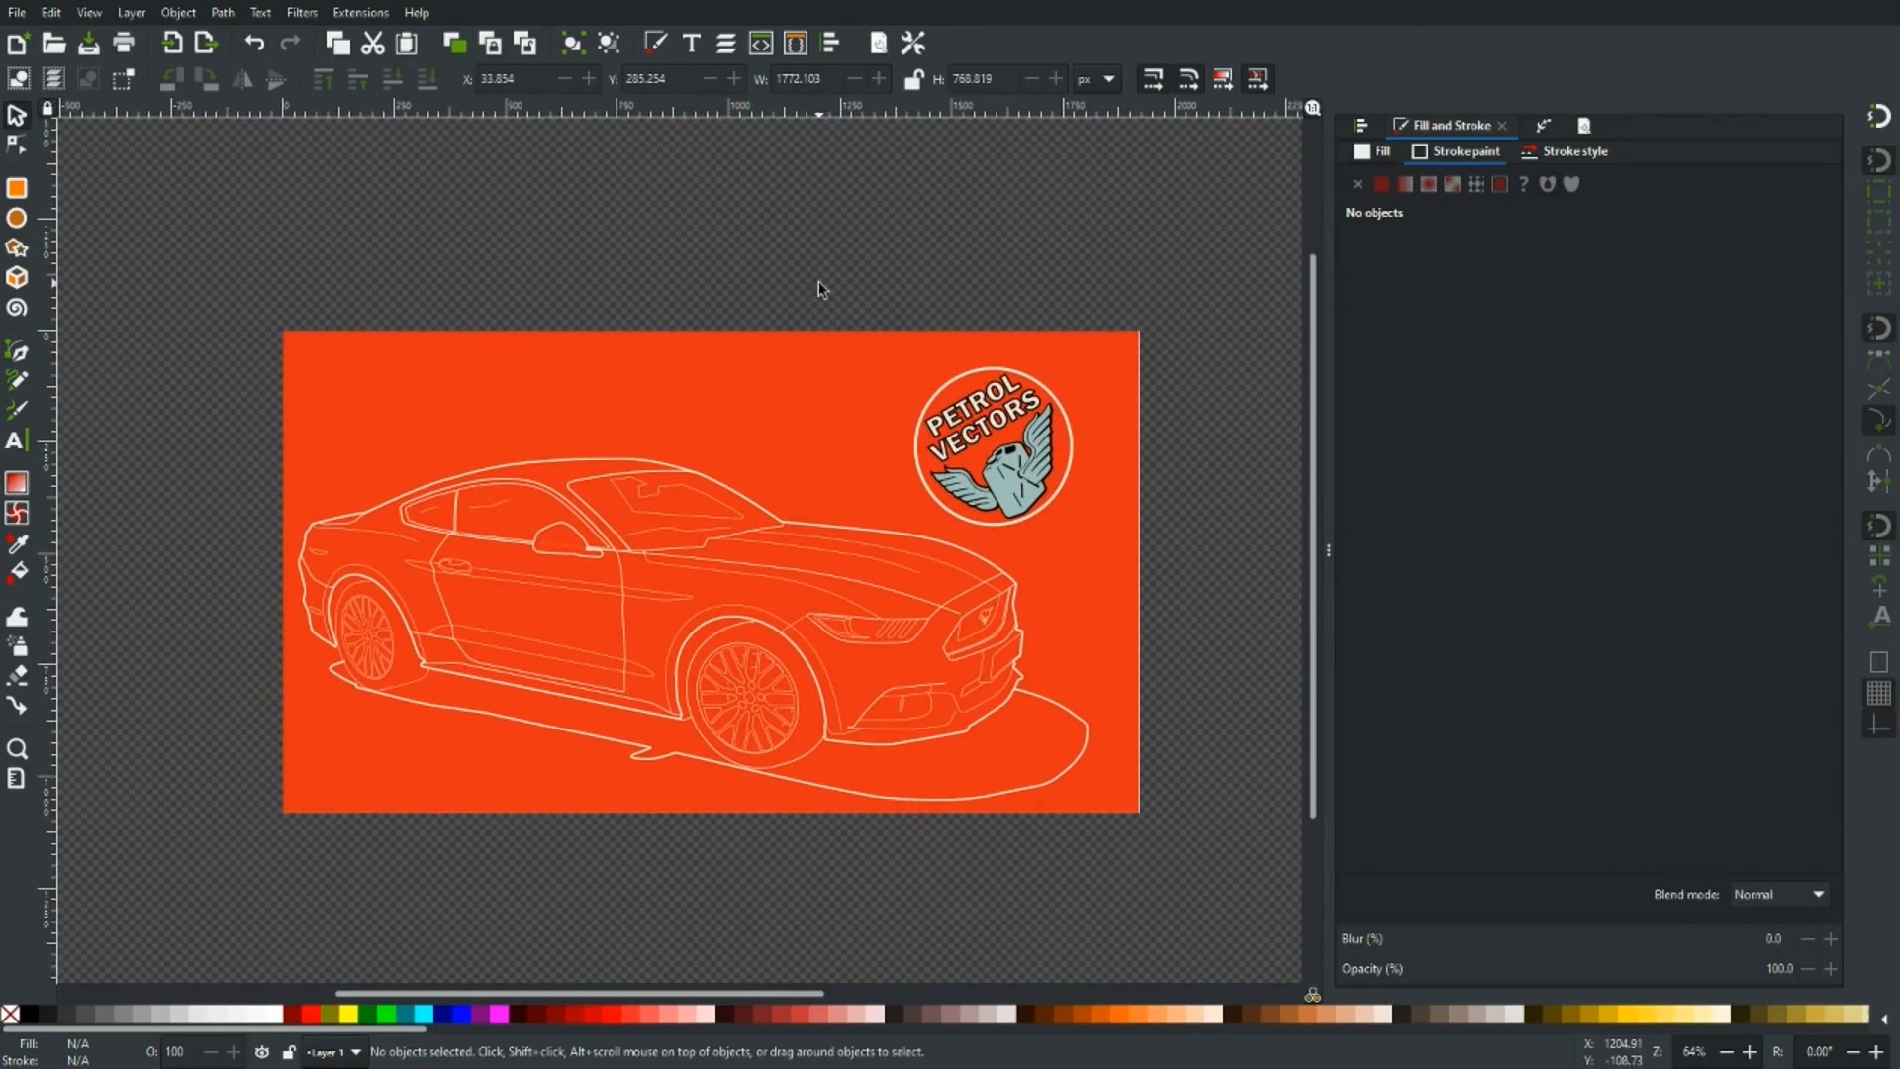
- Export the finished artwork as the PNG image "Mustang Wallpaper part 2.png"
left_click(809, 386)
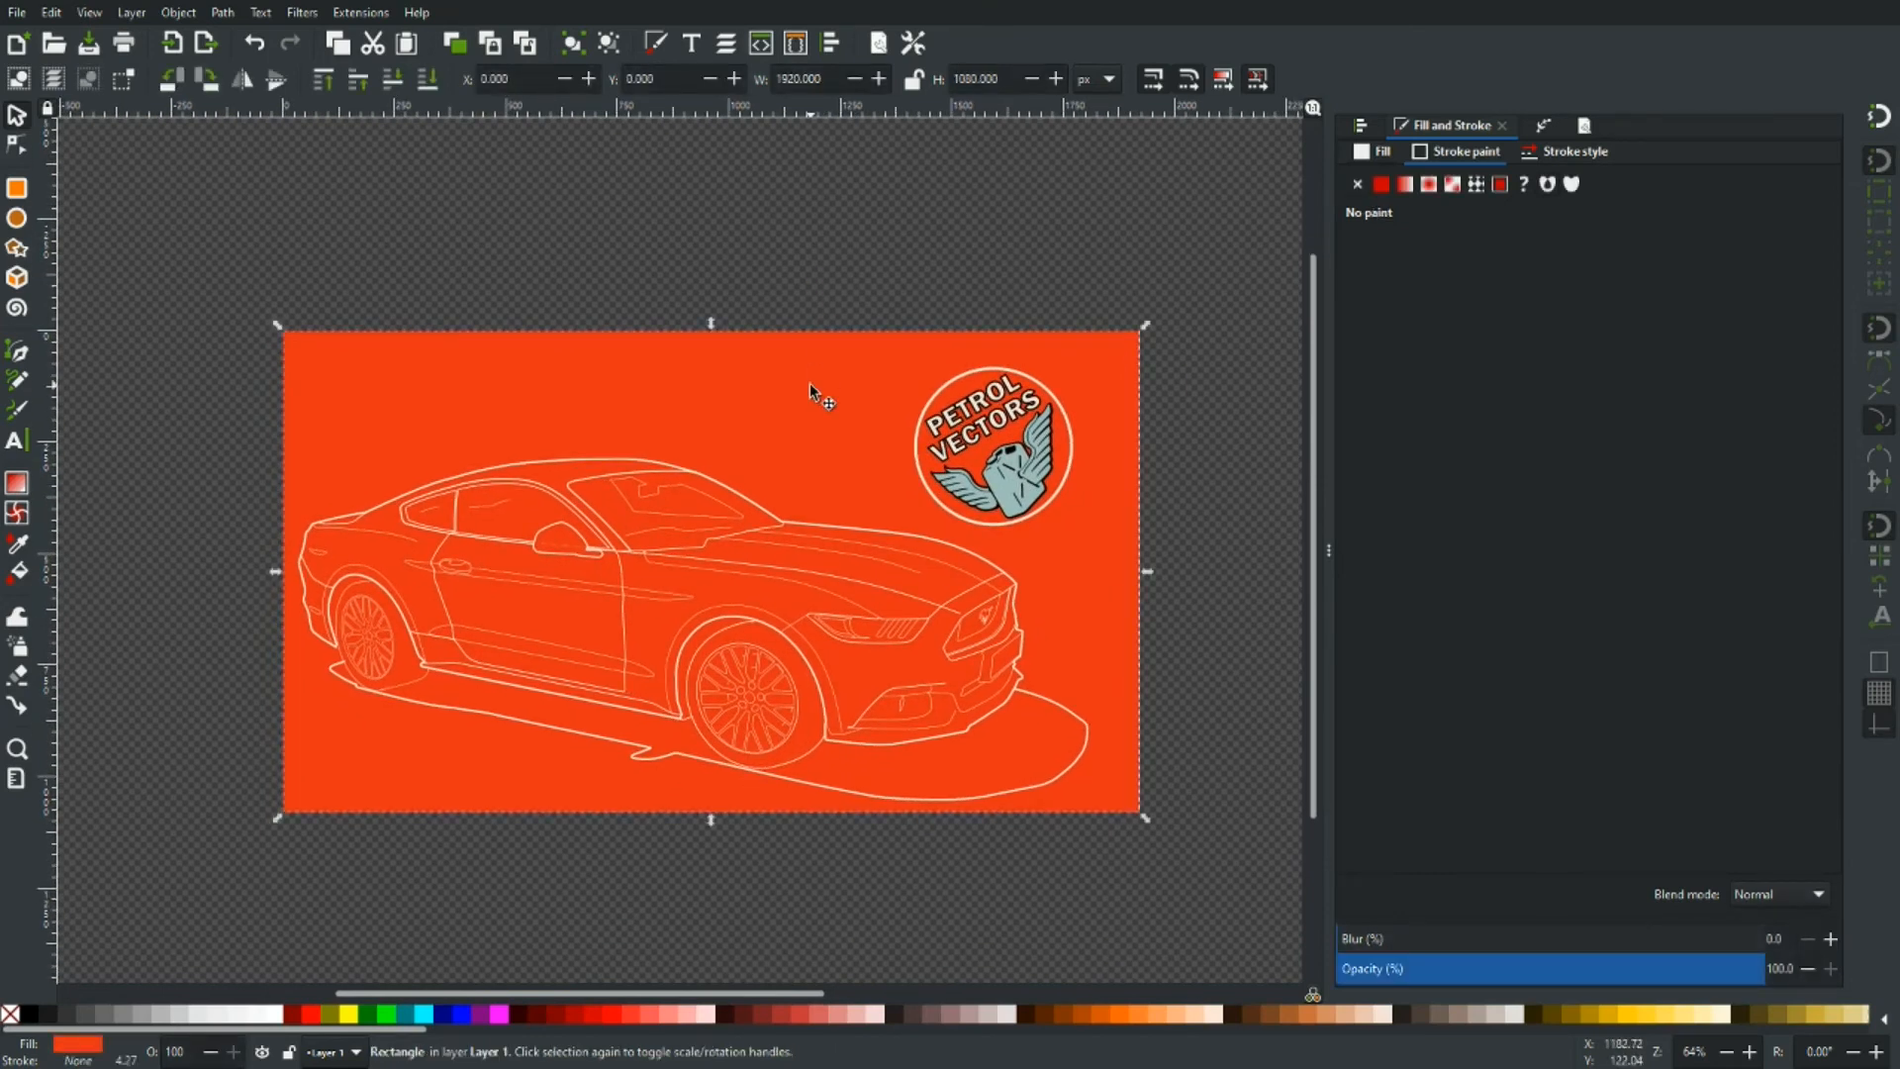
left_click(932, 249)
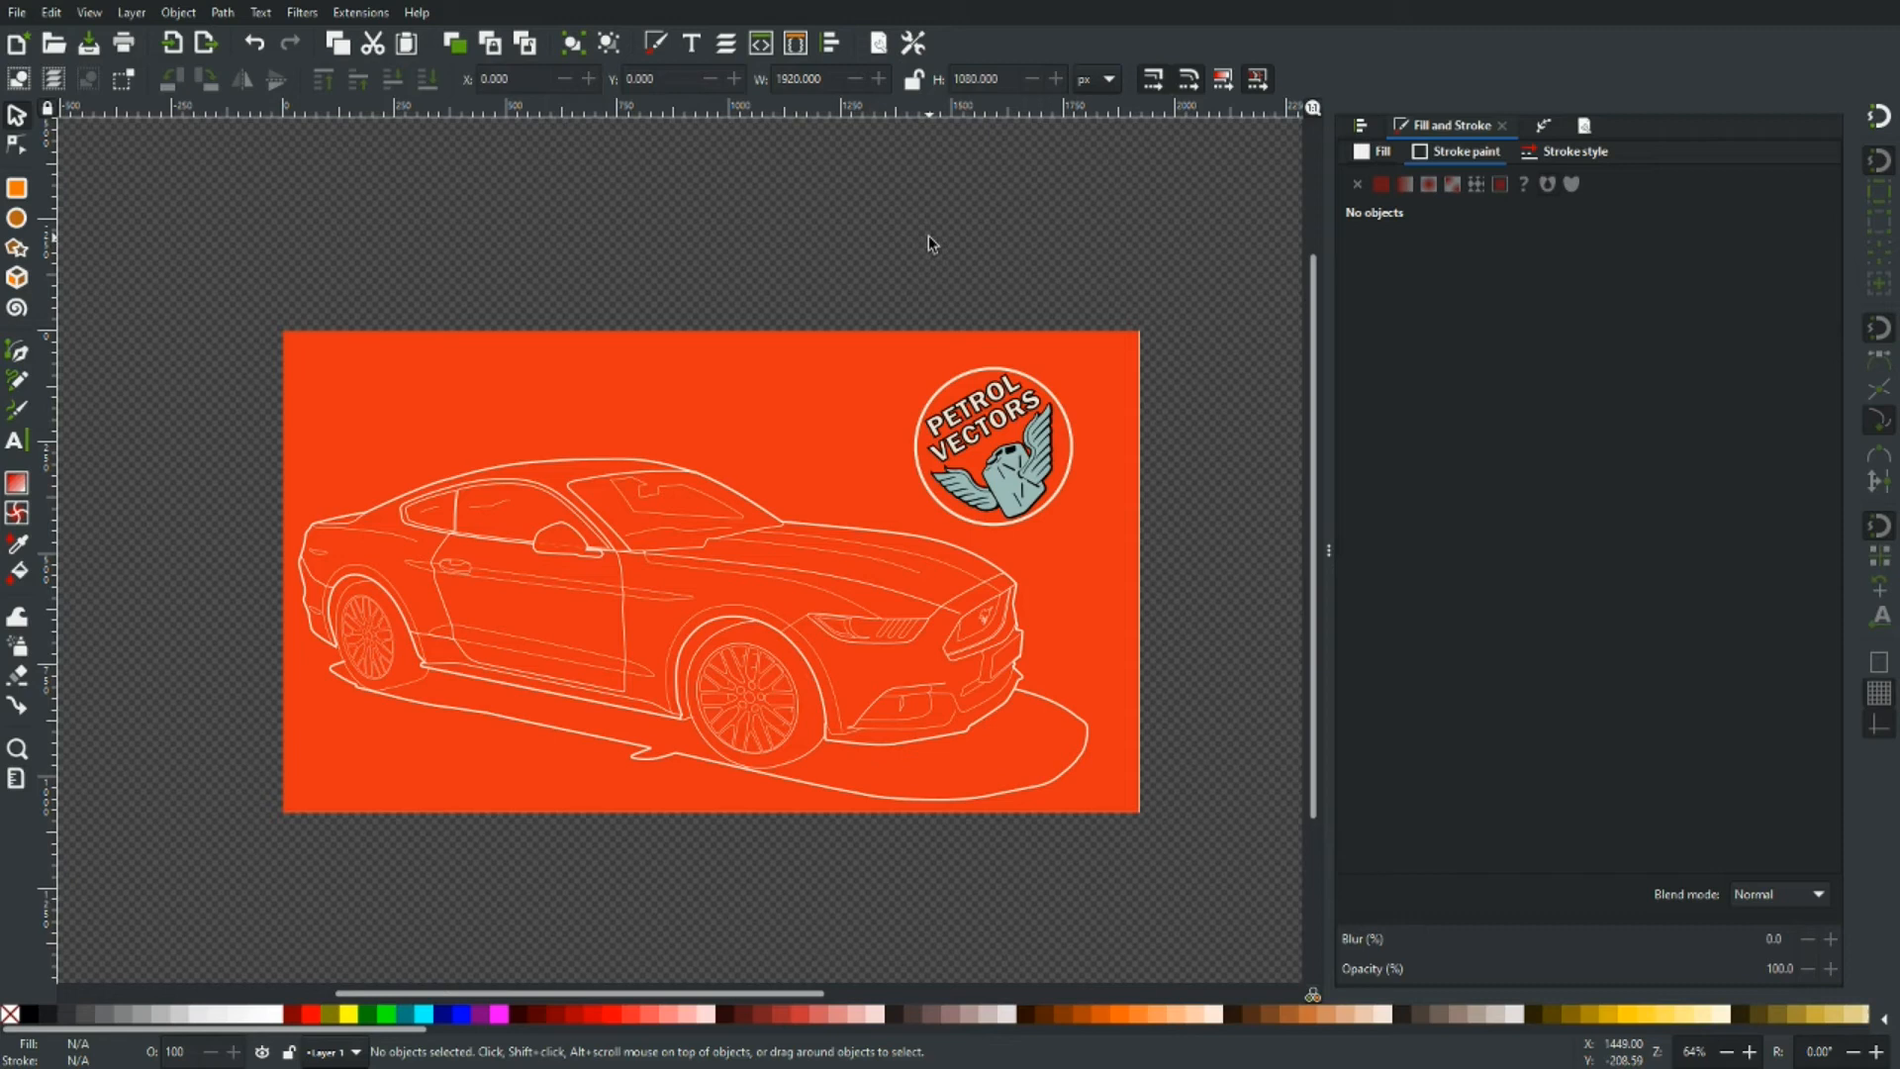
left_click(18, 12)
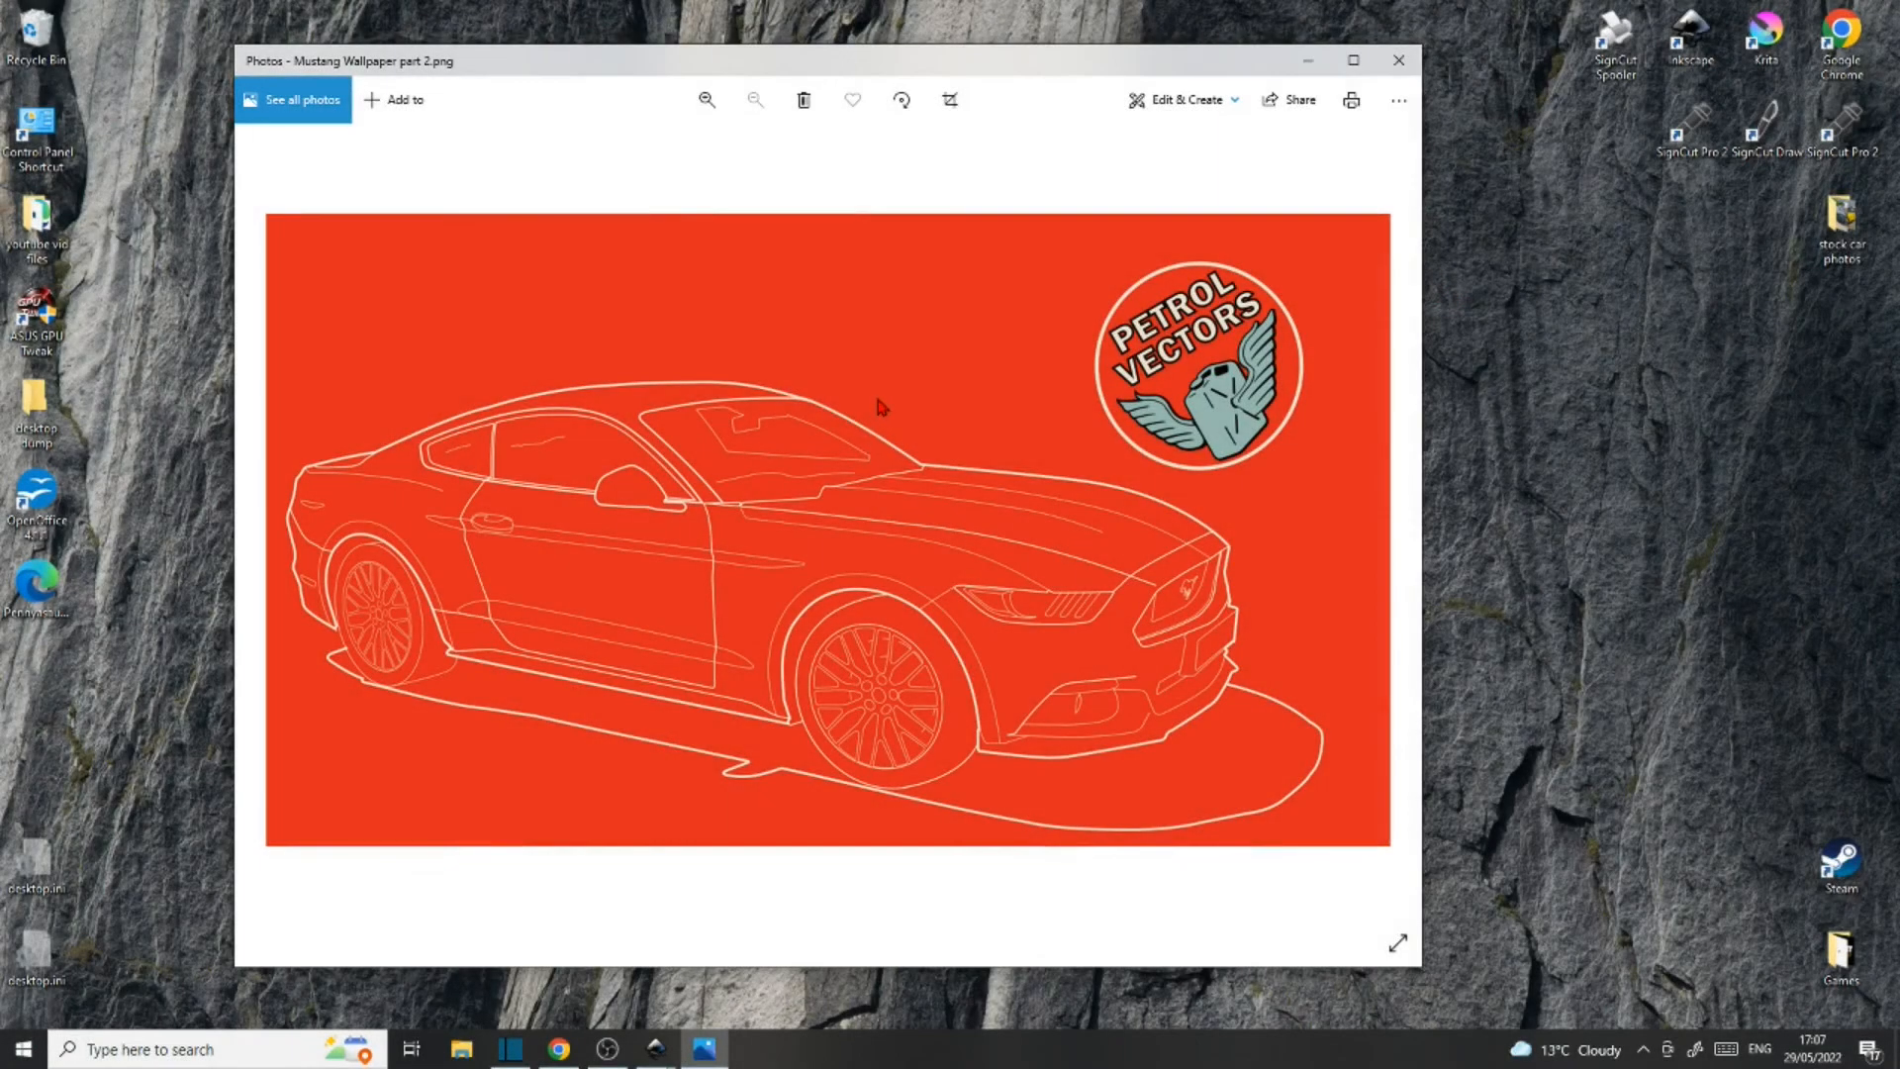
- Set the Mustang Wallpaper part 2.png image as the desktop background and minimize the Photos window
right_click(764, 337)
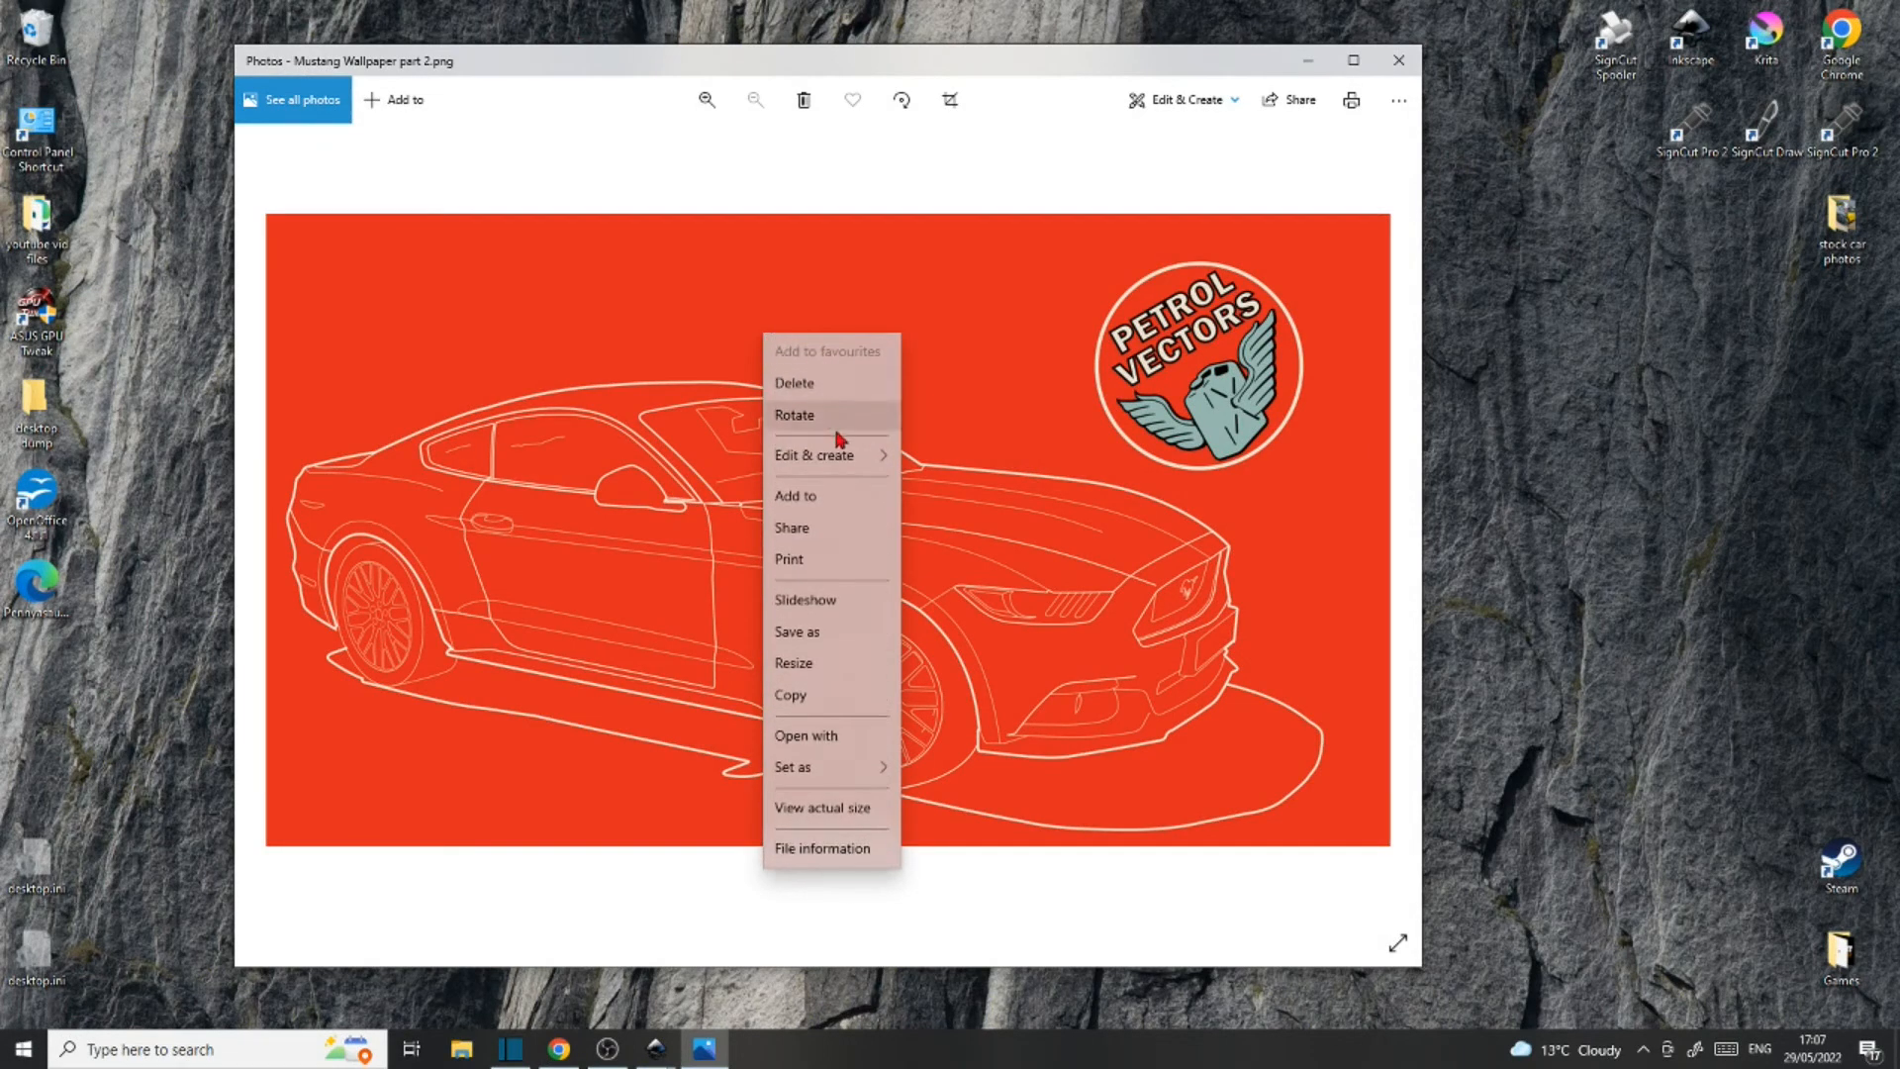
mouse_move(831, 767)
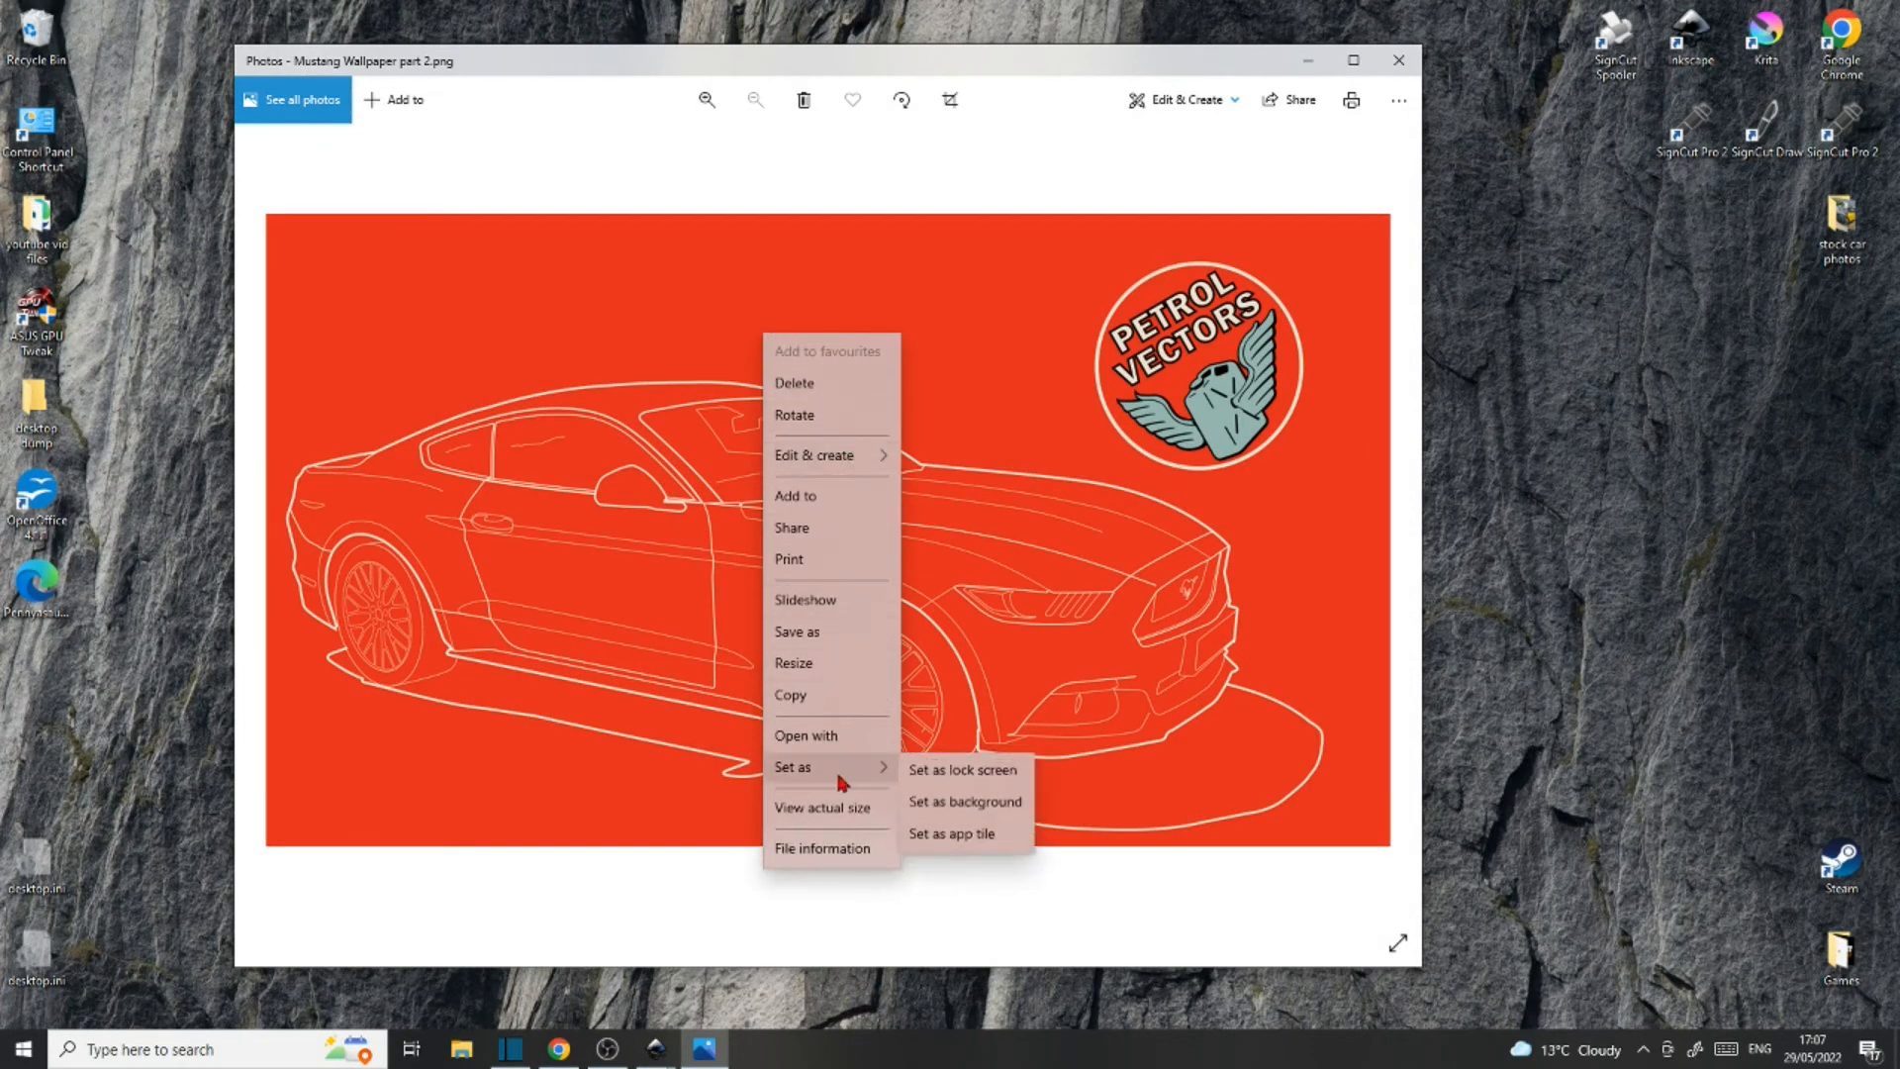
left_click(982, 804)
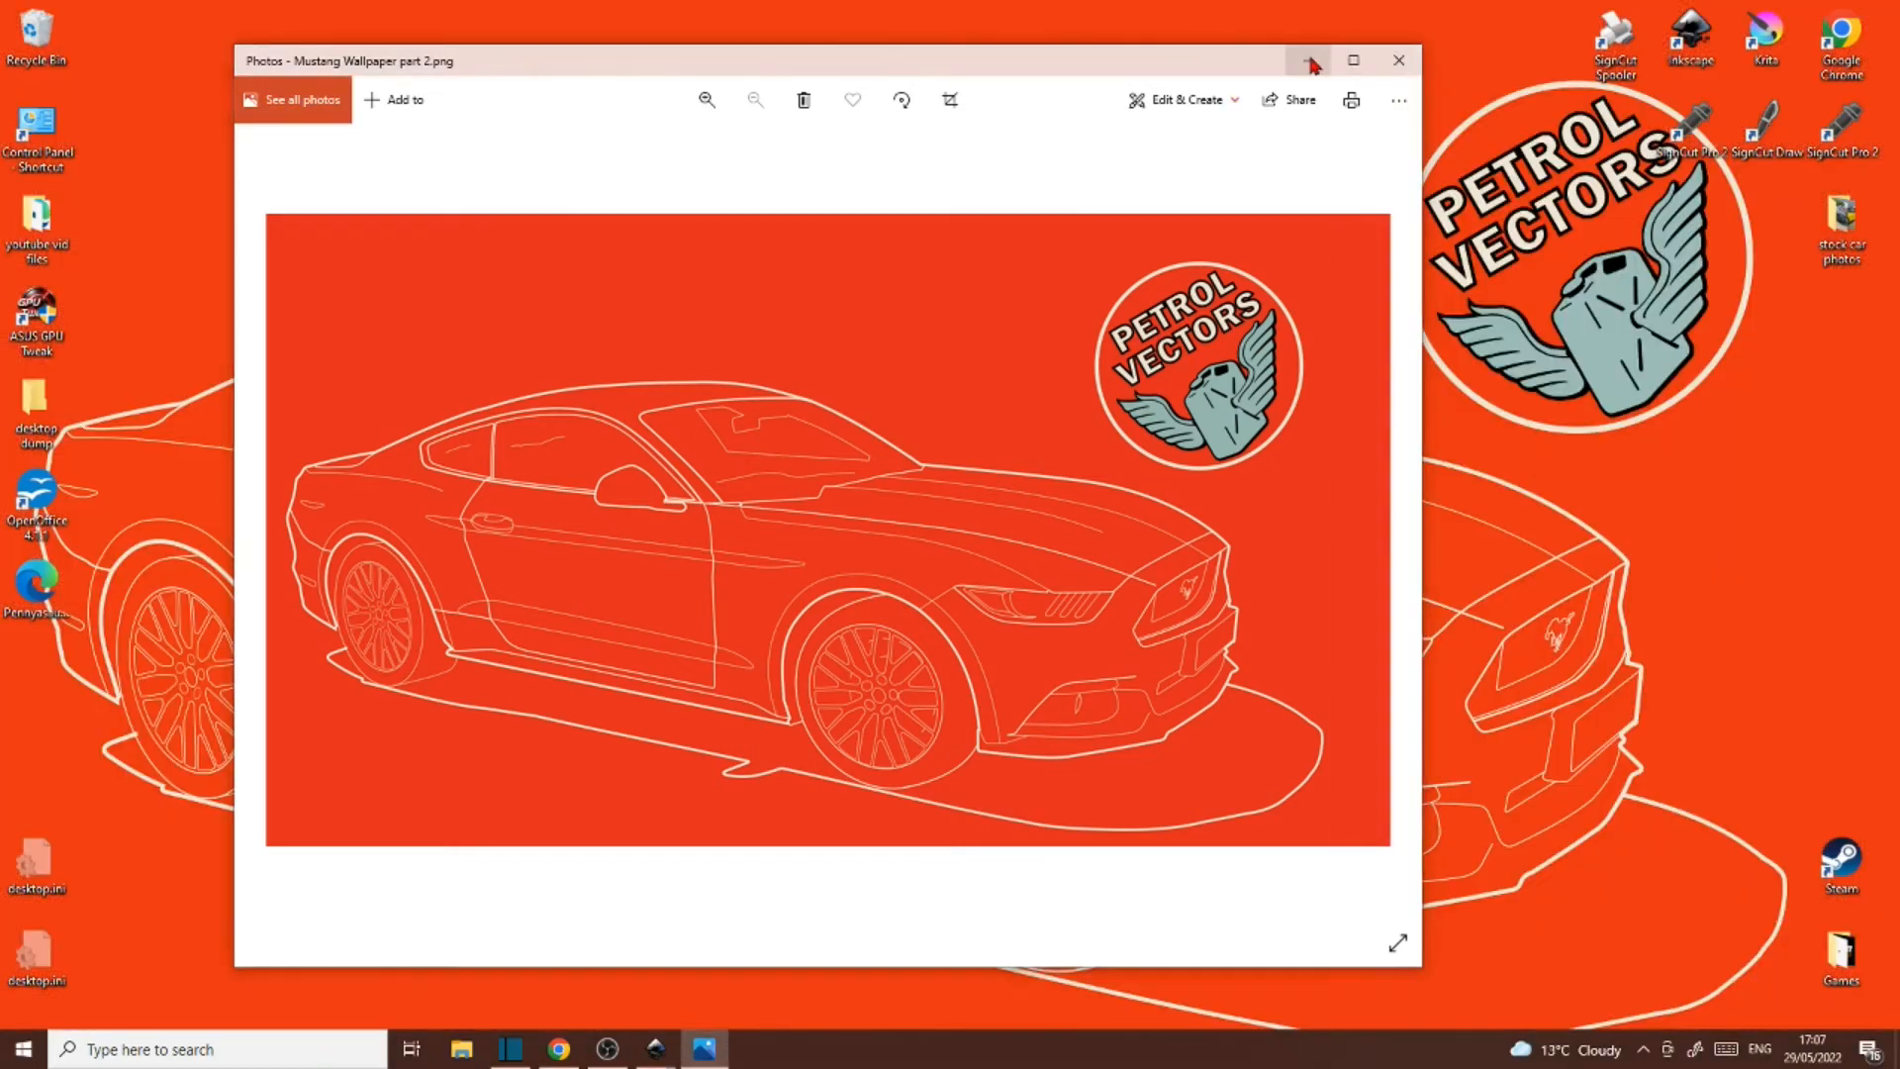
left_click(1311, 62)
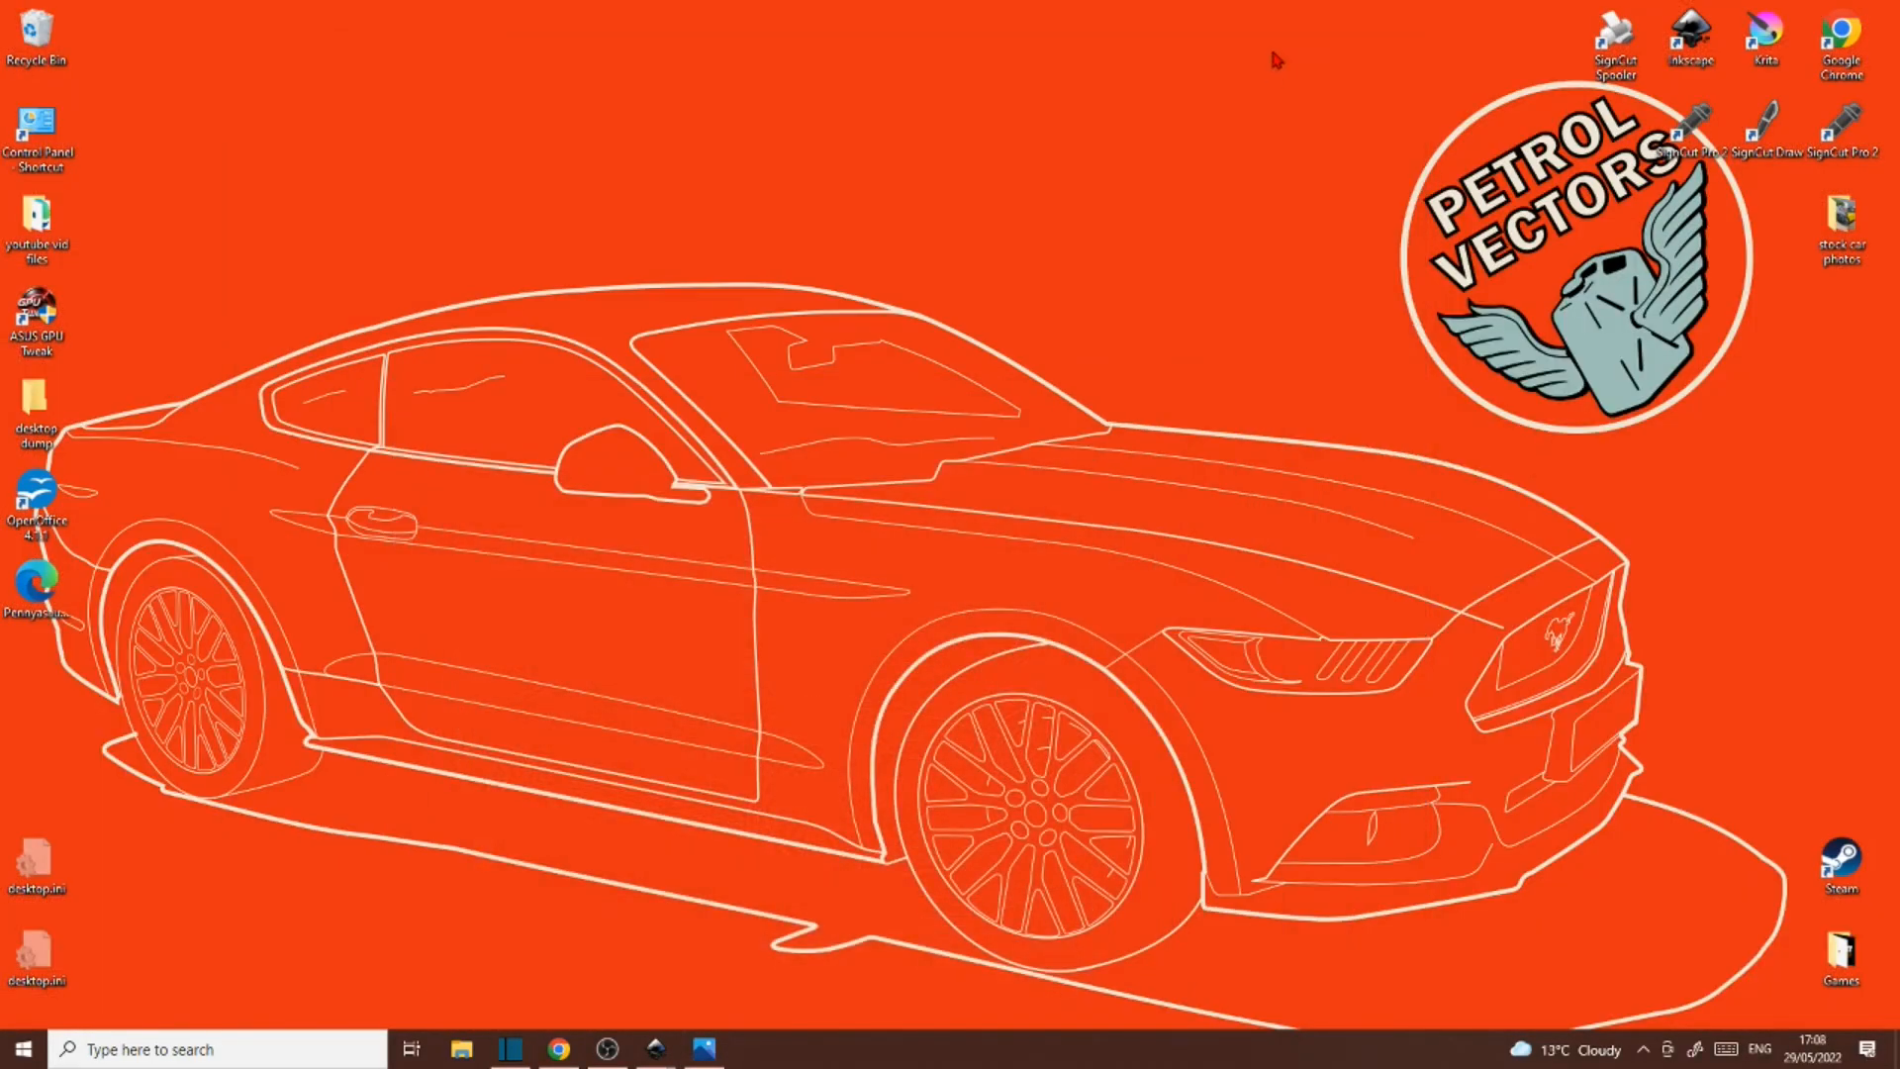